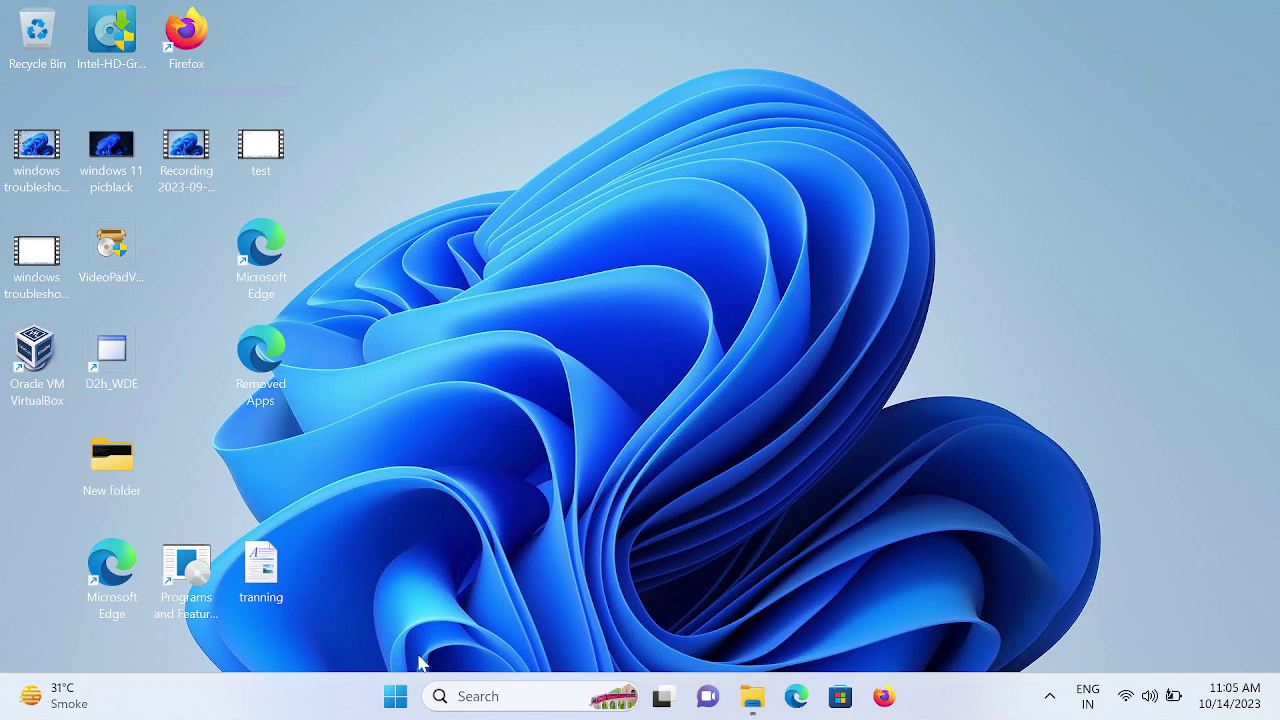
# Step: Open Disk Management from the Start button's quick-link menu
pyautogui.click(400, 703)
pyautogui.rightClick(400, 703)
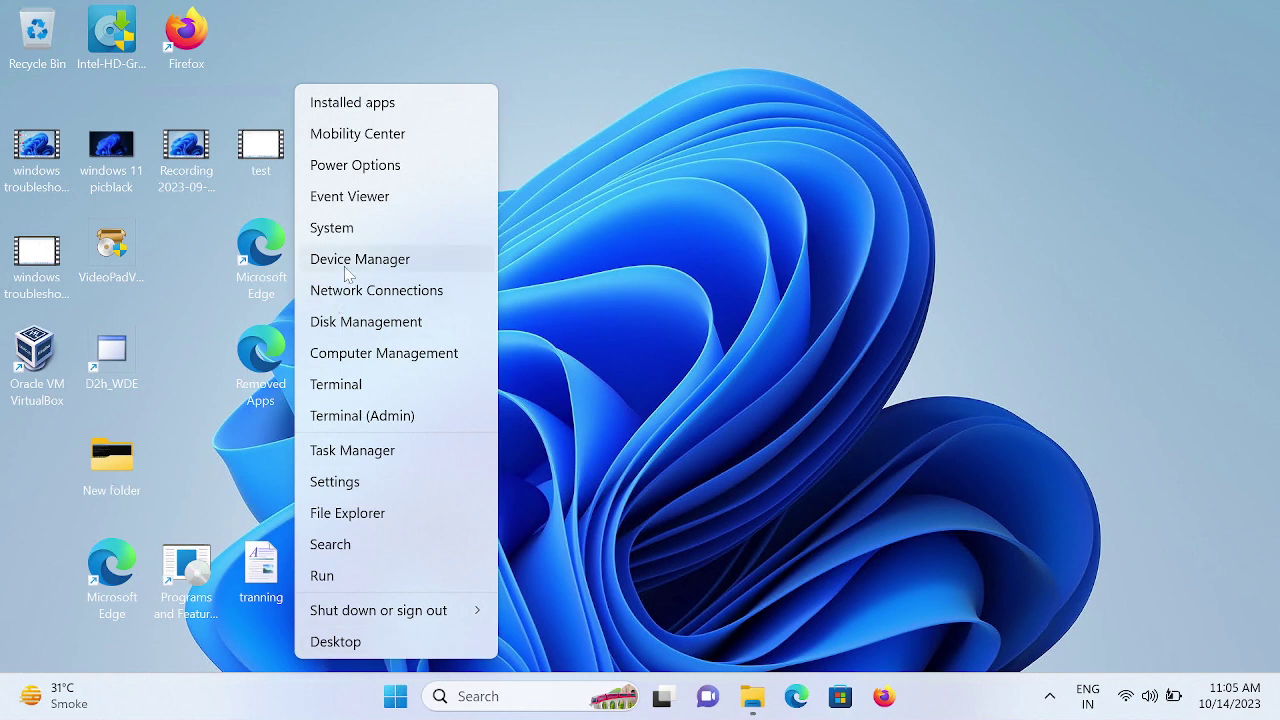
pyautogui.click(390, 328)
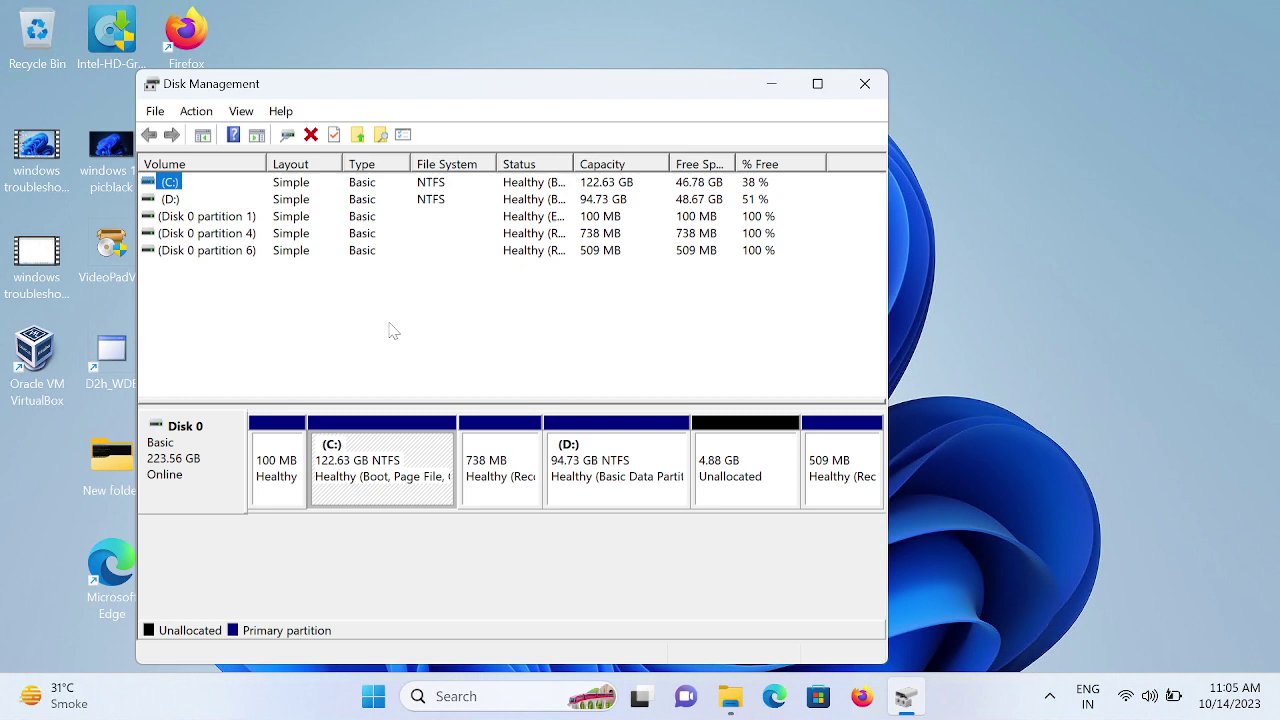
# Step: Relaunch Disk Management by running diskmgmt.msc from the Run box
pyautogui.press('super+r')
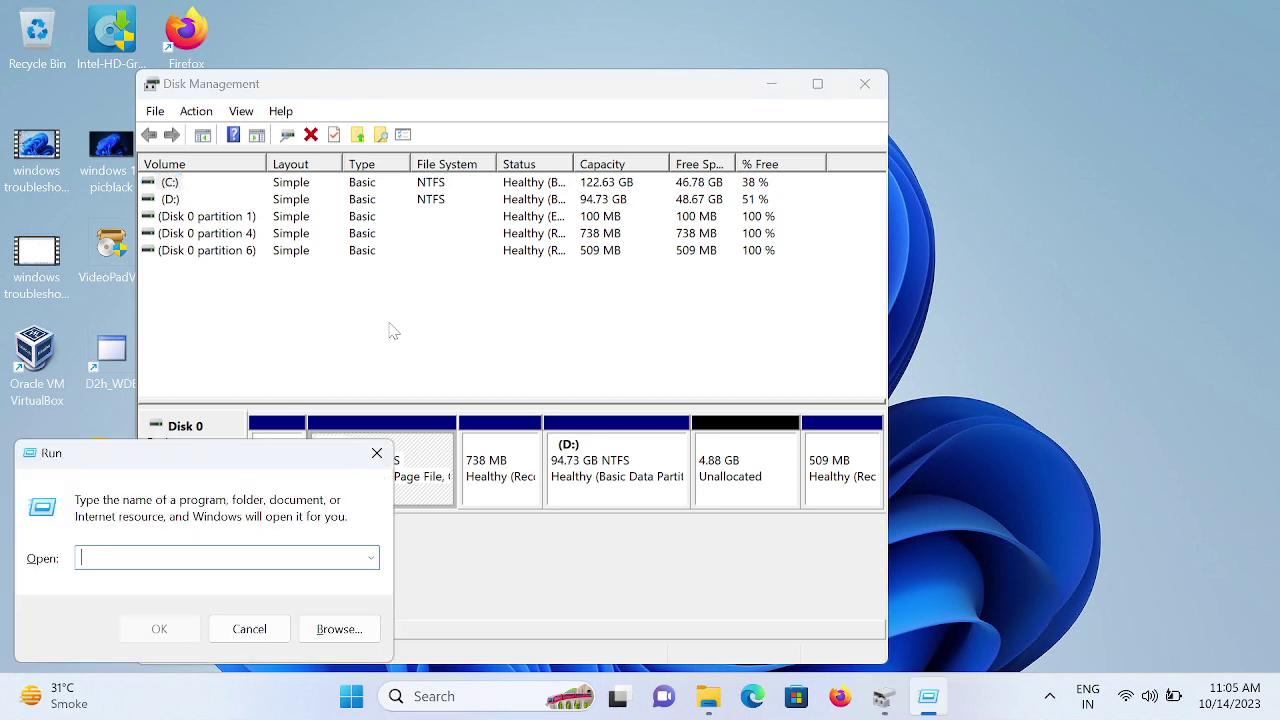
pyautogui.write('diskmgmt.msc')
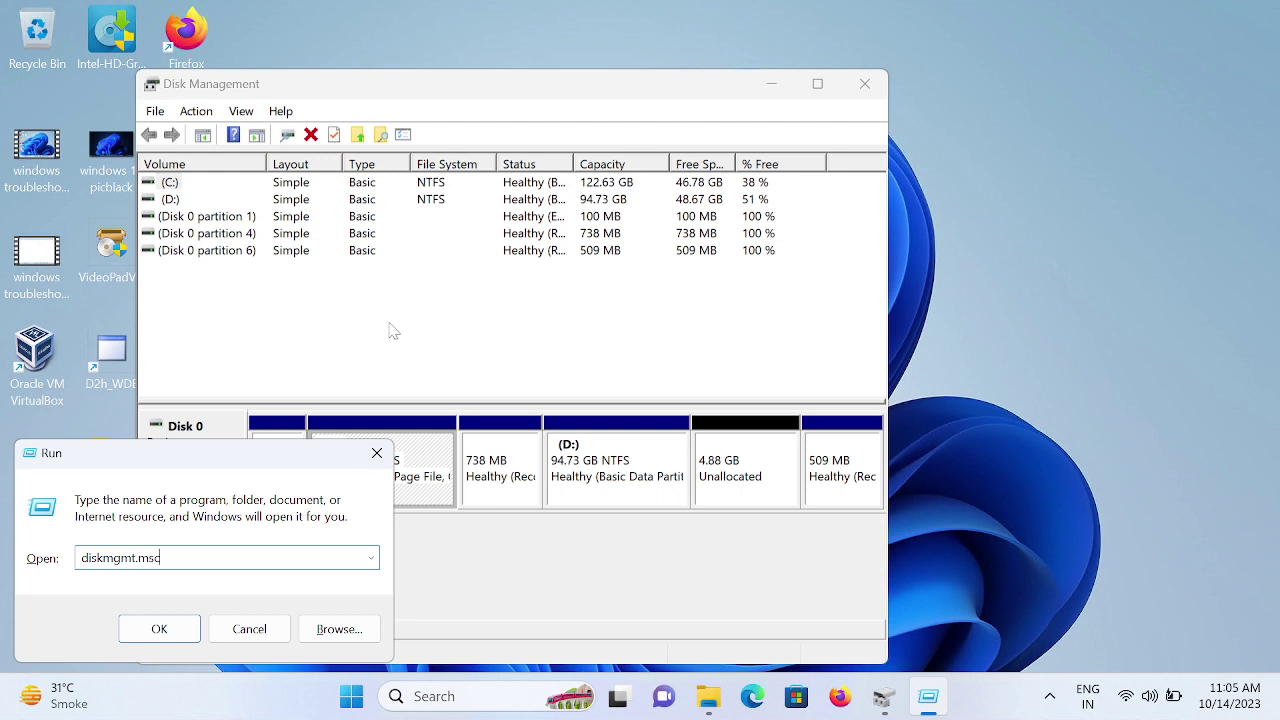
pyautogui.press('Return')
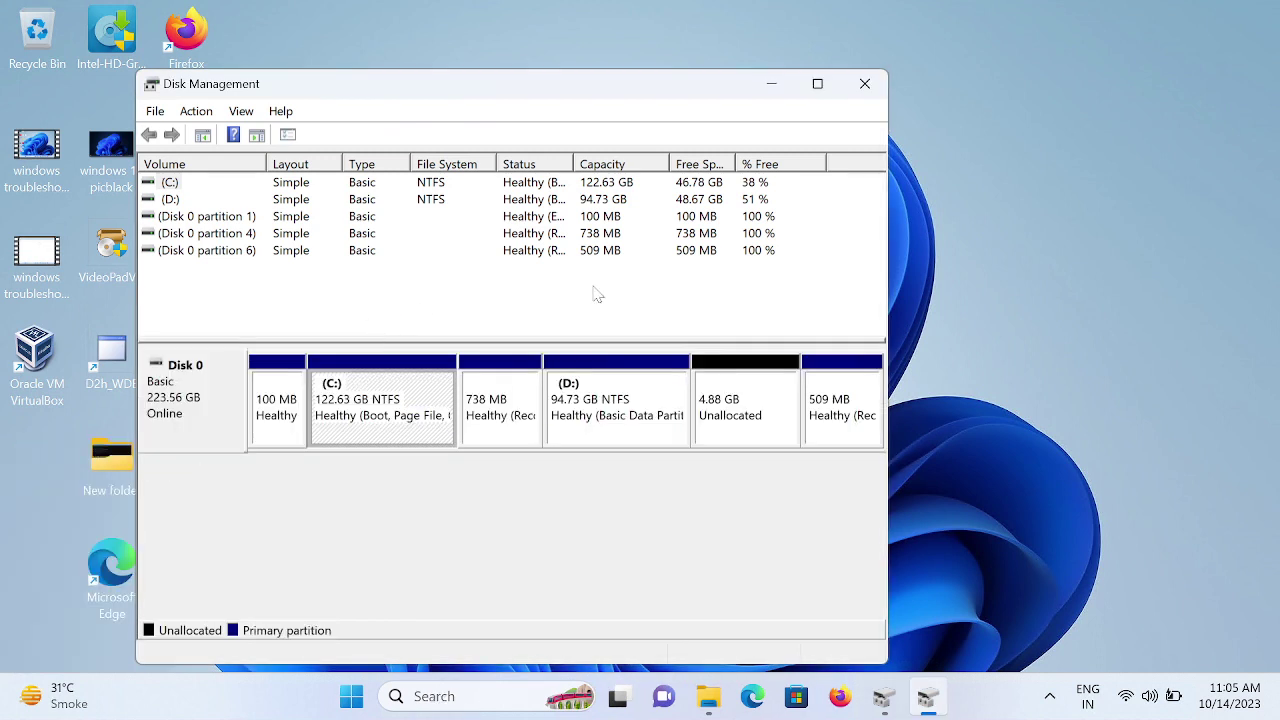
# Step: Maximize Disk Management and select Disk 0's 4.88 GB unallocated block
pyautogui.click(817, 84)
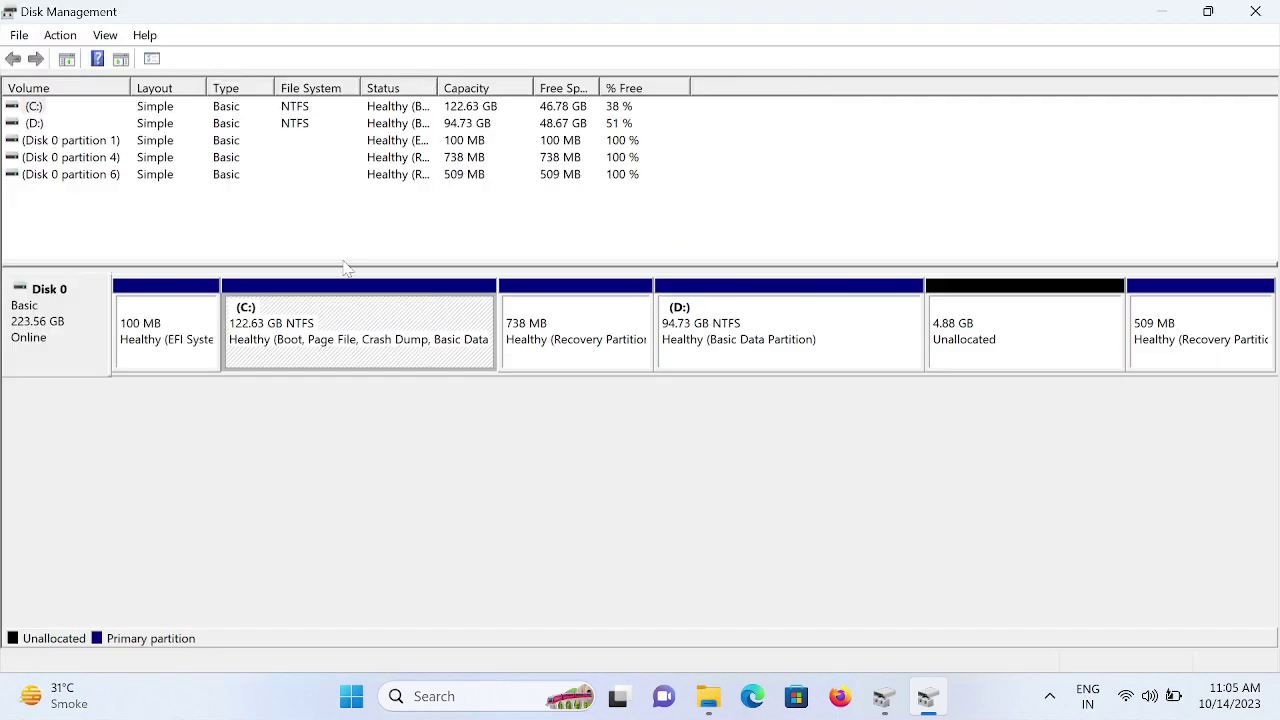
pyautogui.click(997, 338)
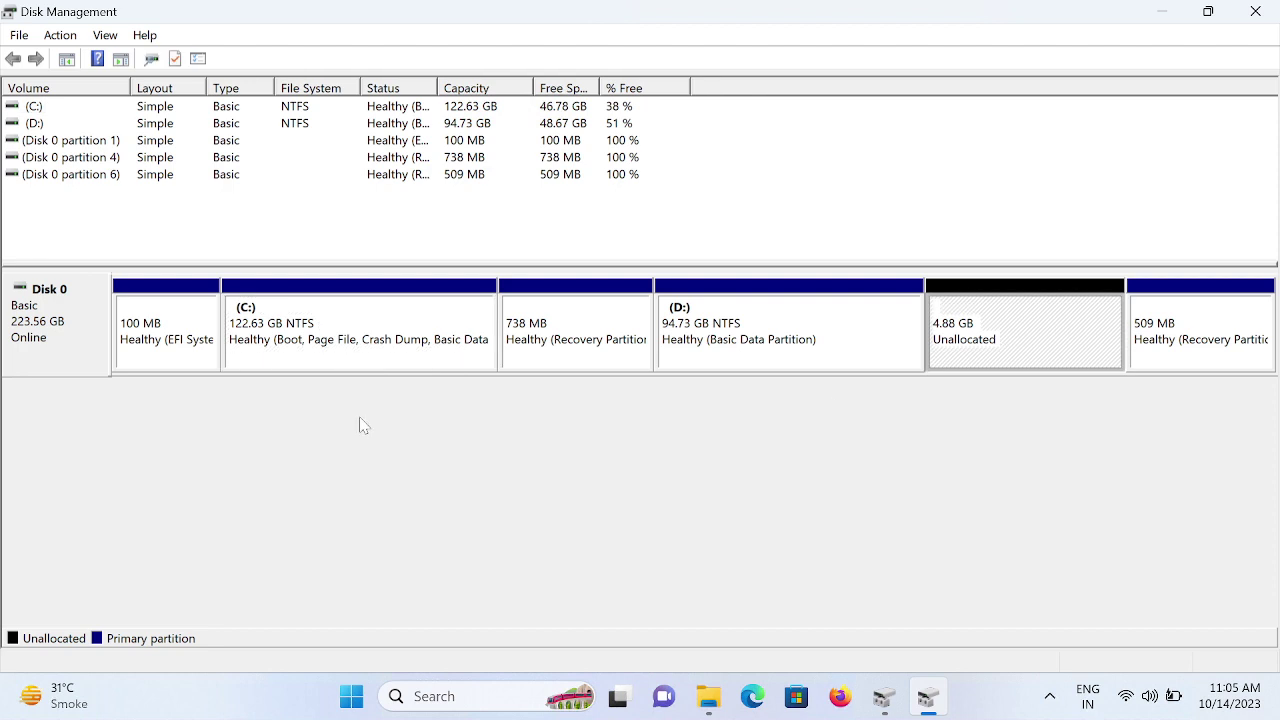
# Step: Create a simple volume from the unallocated space: full 4999 MB, drive letter E, NTFS
pyautogui.rightClick(979, 331)
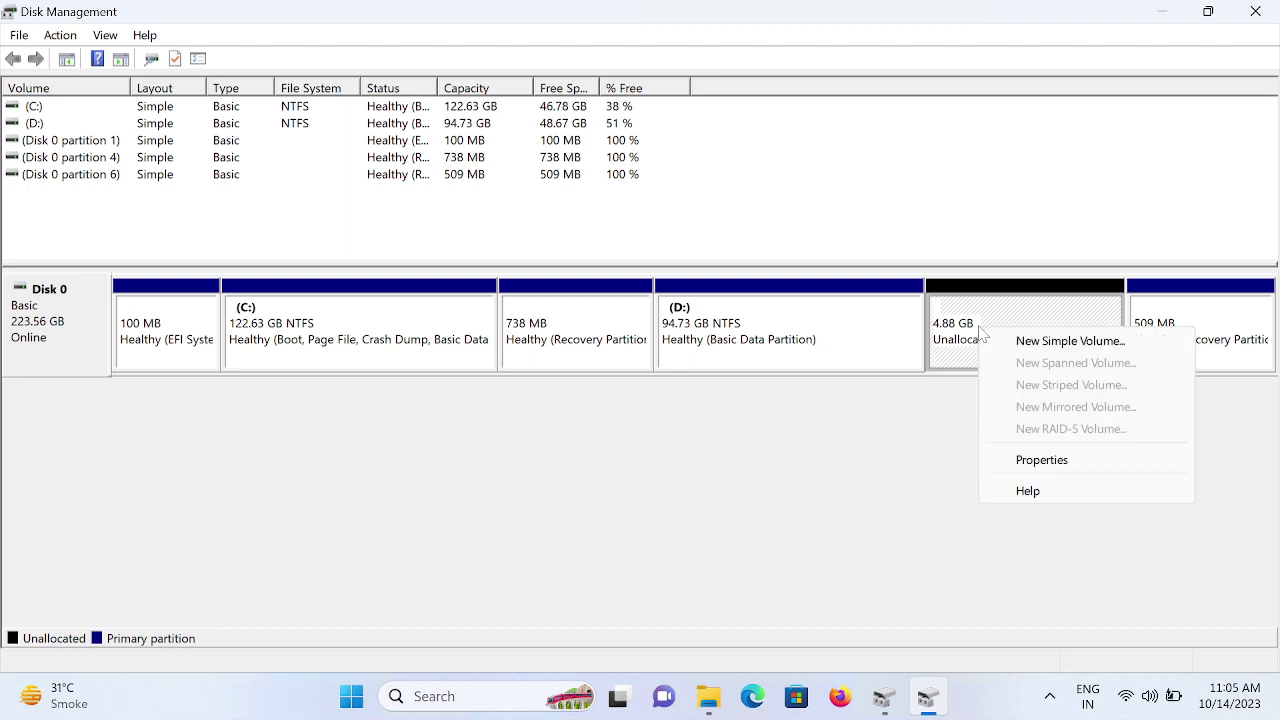
pyautogui.click(1048, 342)
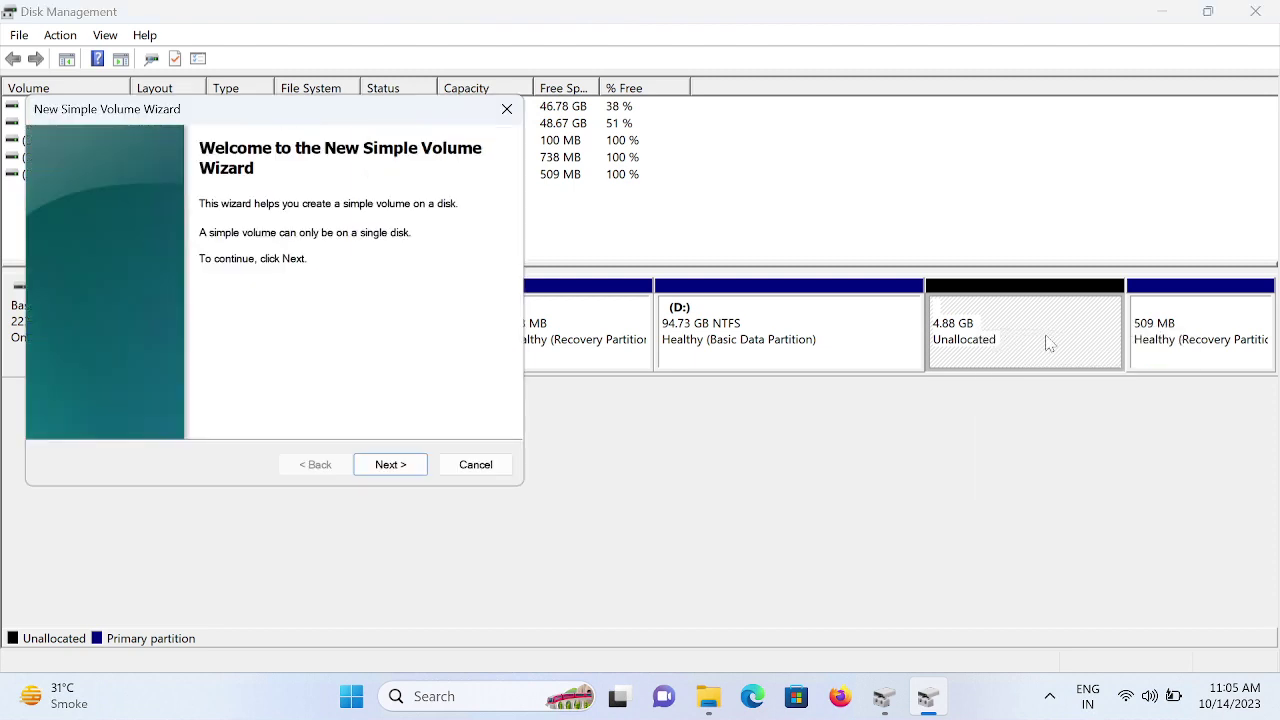
pyautogui.click(385, 463)
pyautogui.click(385, 463)
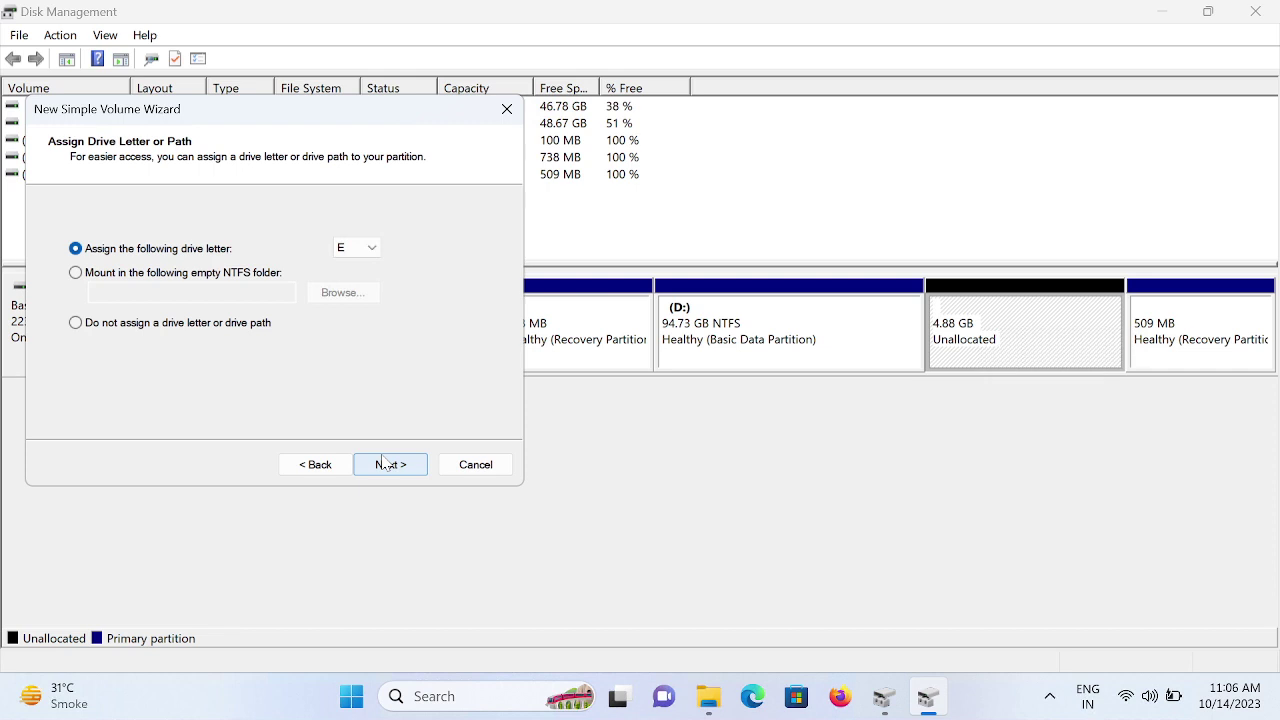
pyautogui.click(366, 256)
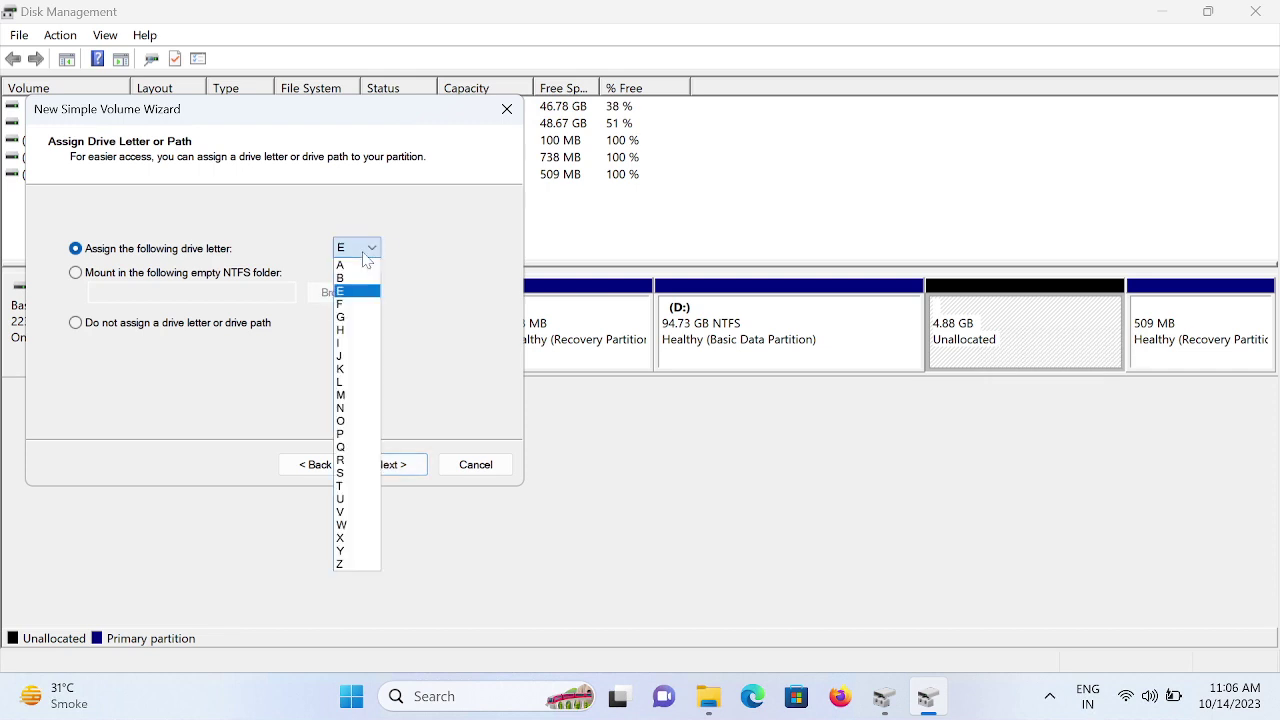
pyautogui.click(366, 254)
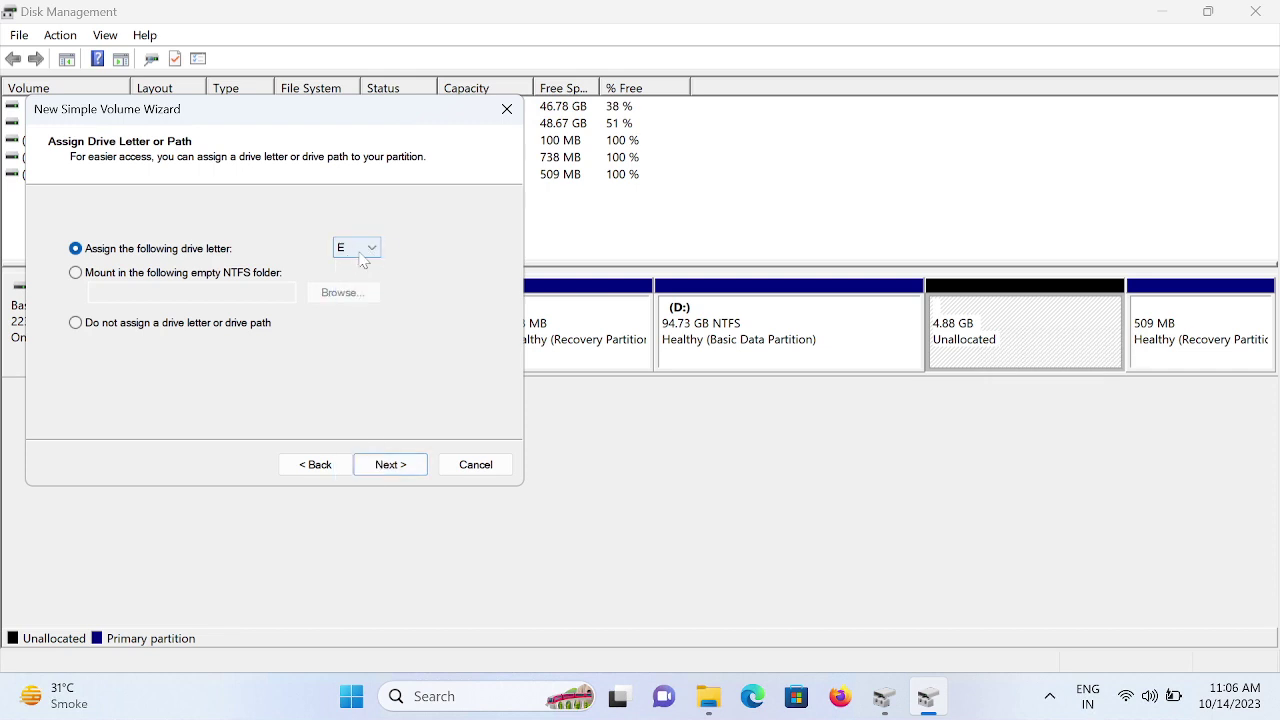
pyautogui.click(397, 469)
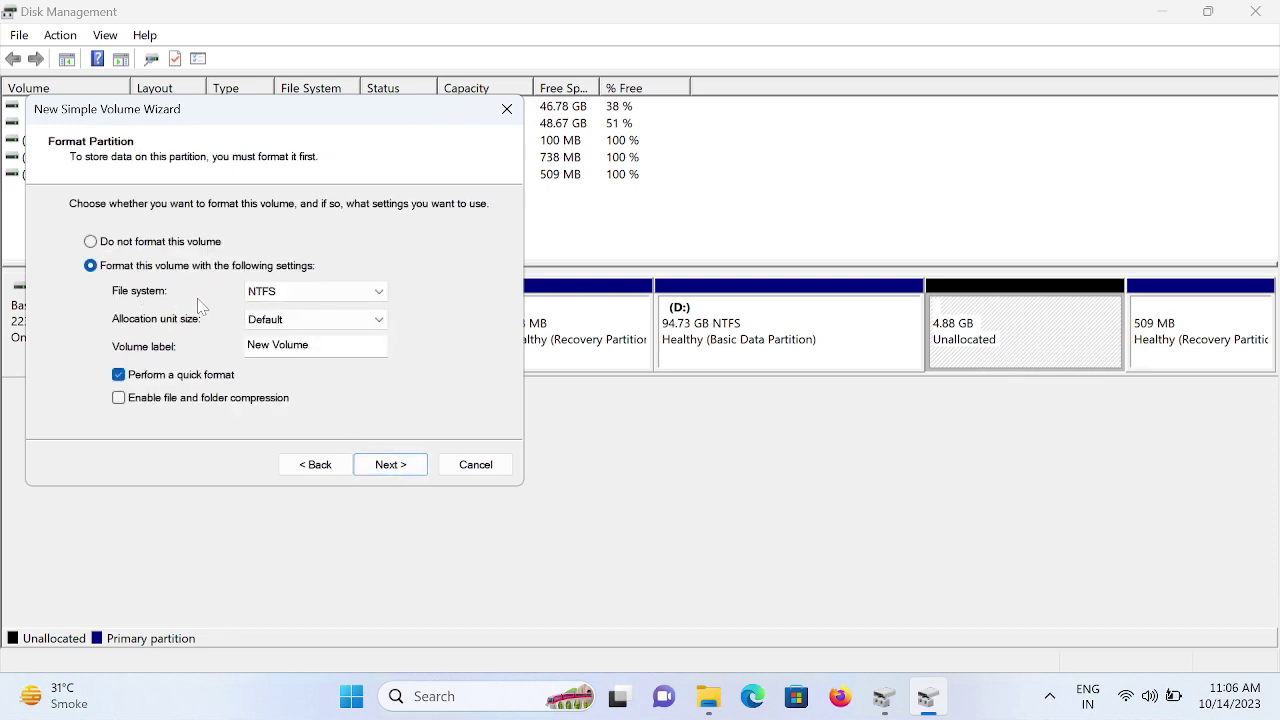
pyautogui.click(378, 292)
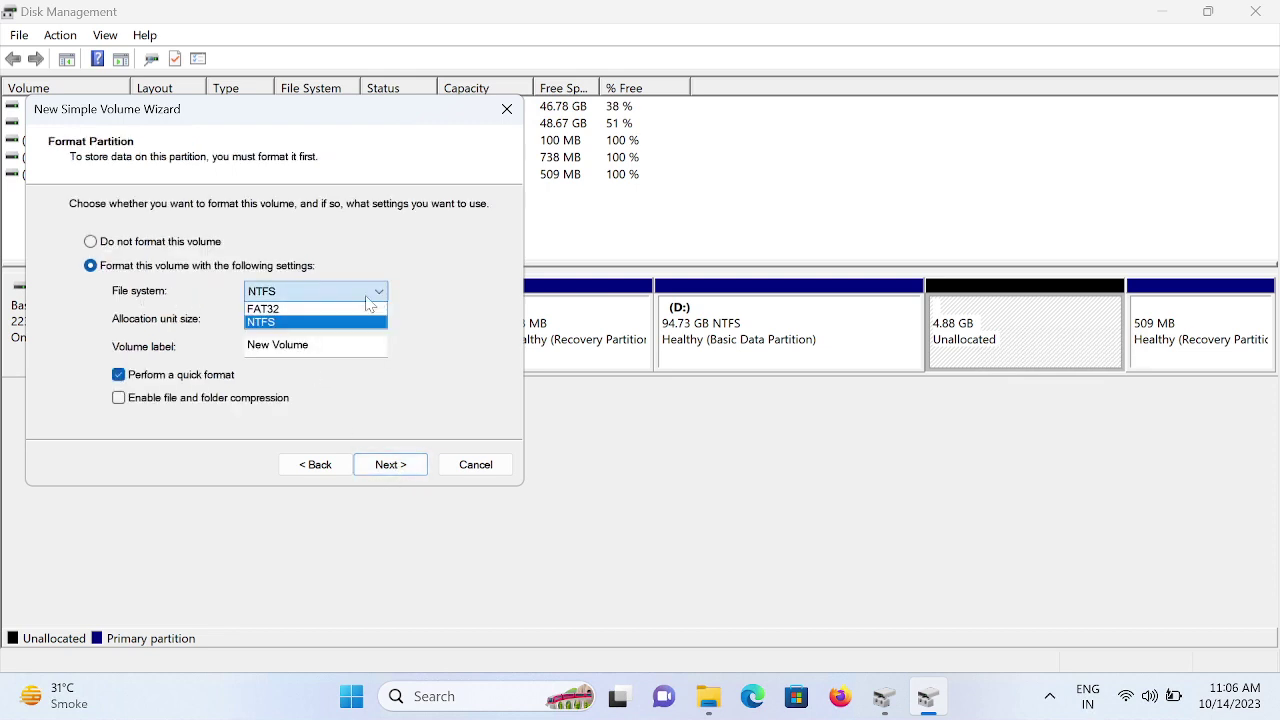
pyautogui.click(305, 322)
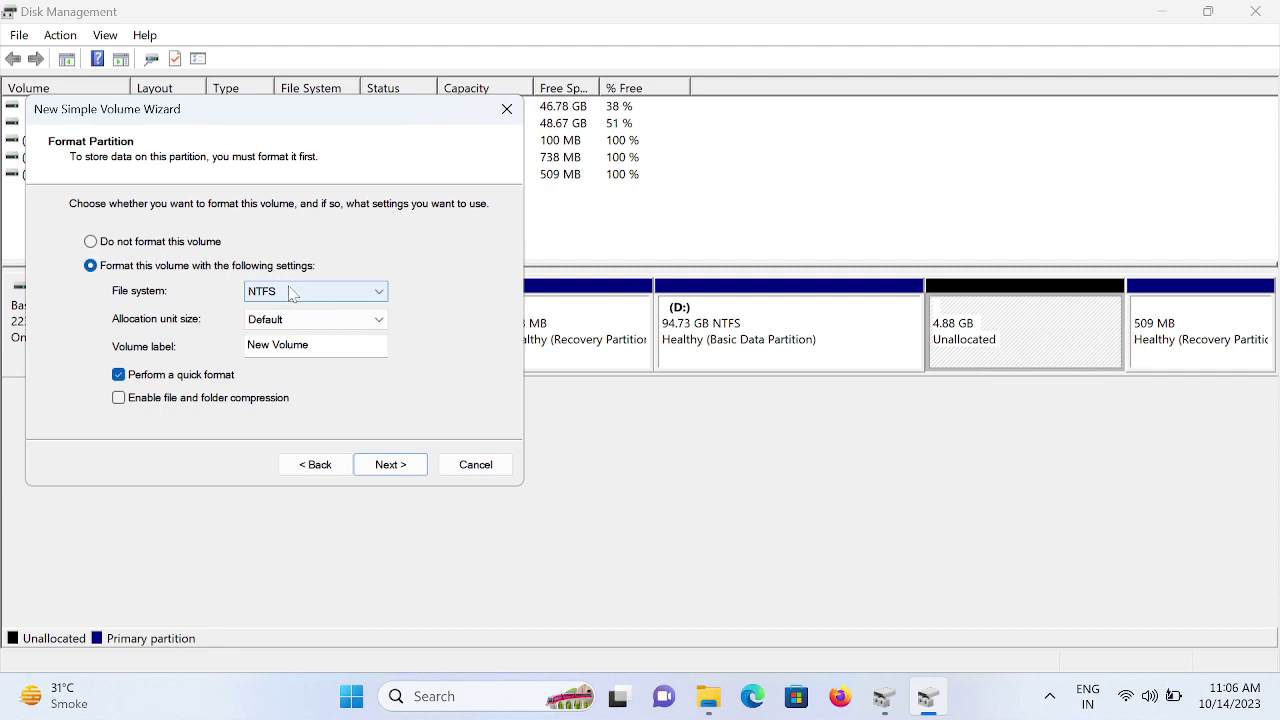
pyautogui.click(391, 467)
pyautogui.click(390, 467)
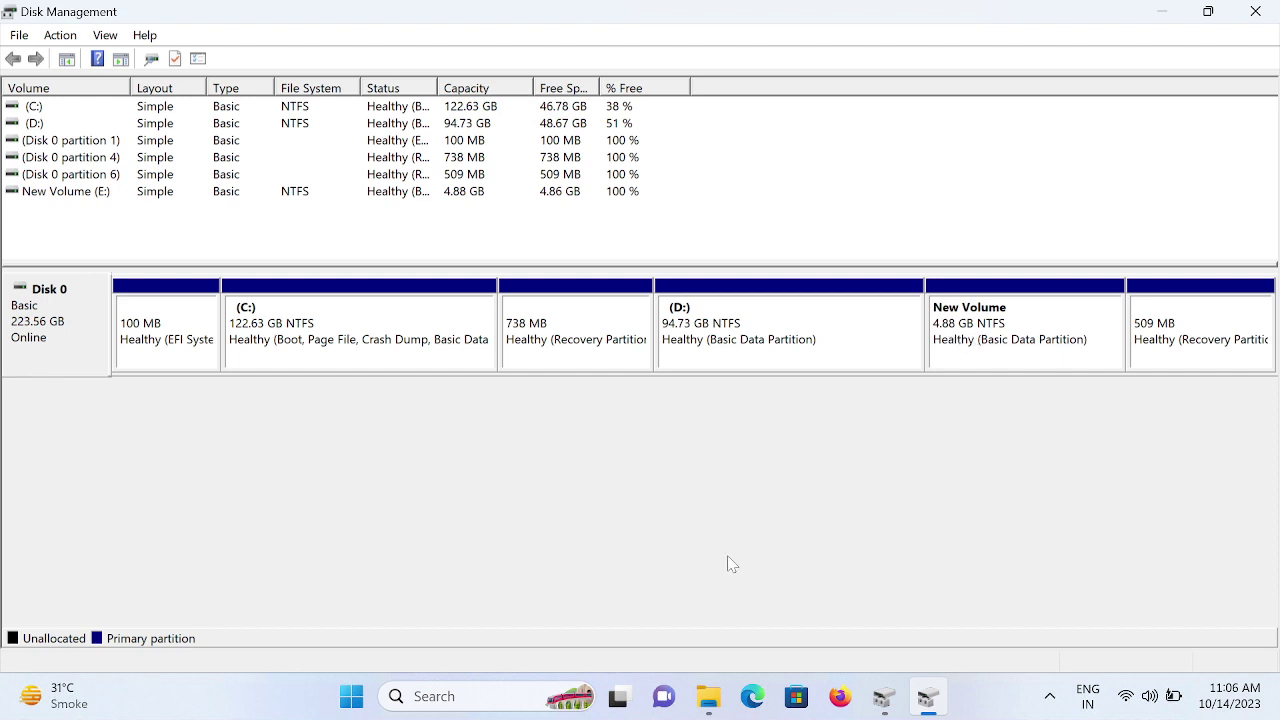
# Step: Check that New Volume (E:) is listed under This PC, then minimize File Explorer
pyautogui.click(710, 700)
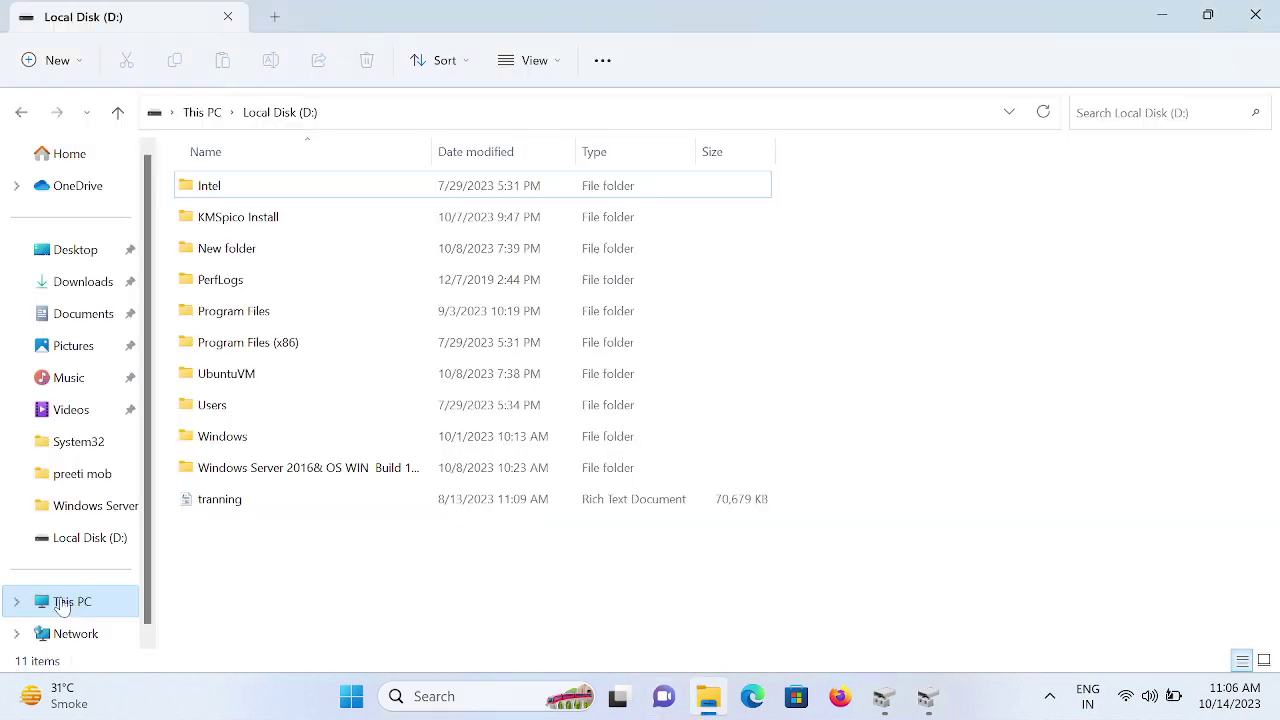
pyautogui.click(62, 602)
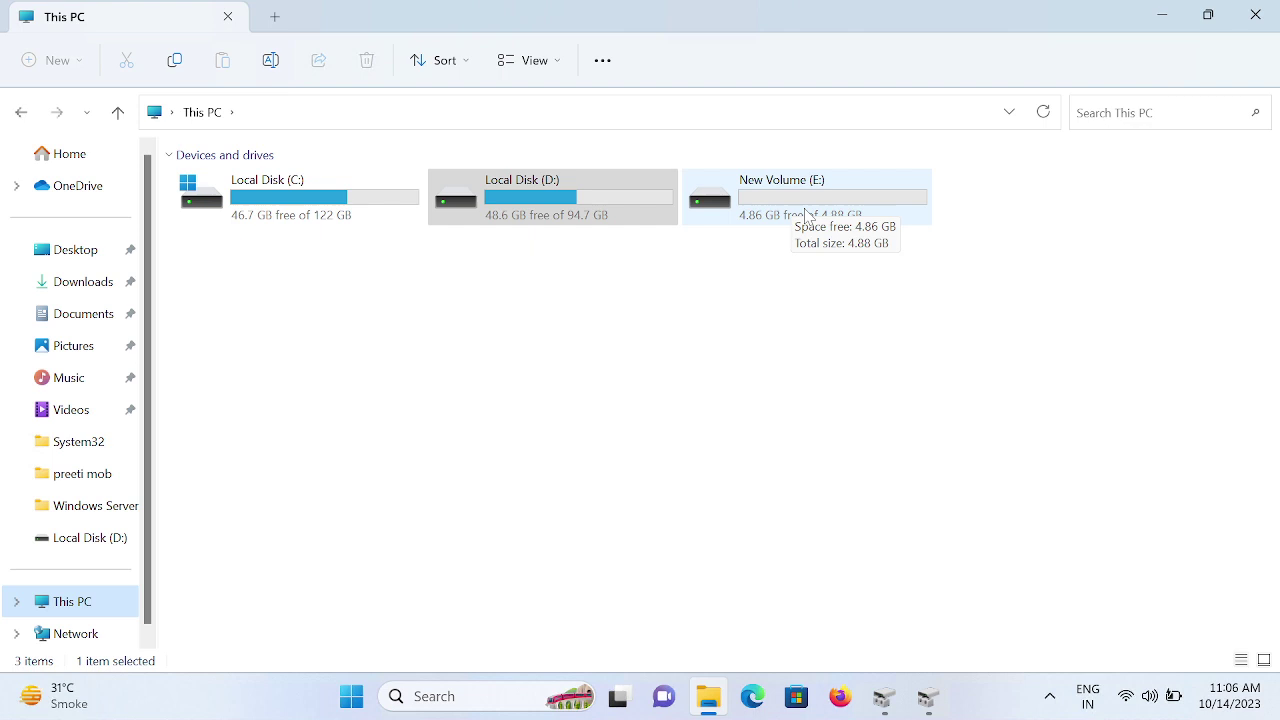
pyautogui.click(1175, 15)
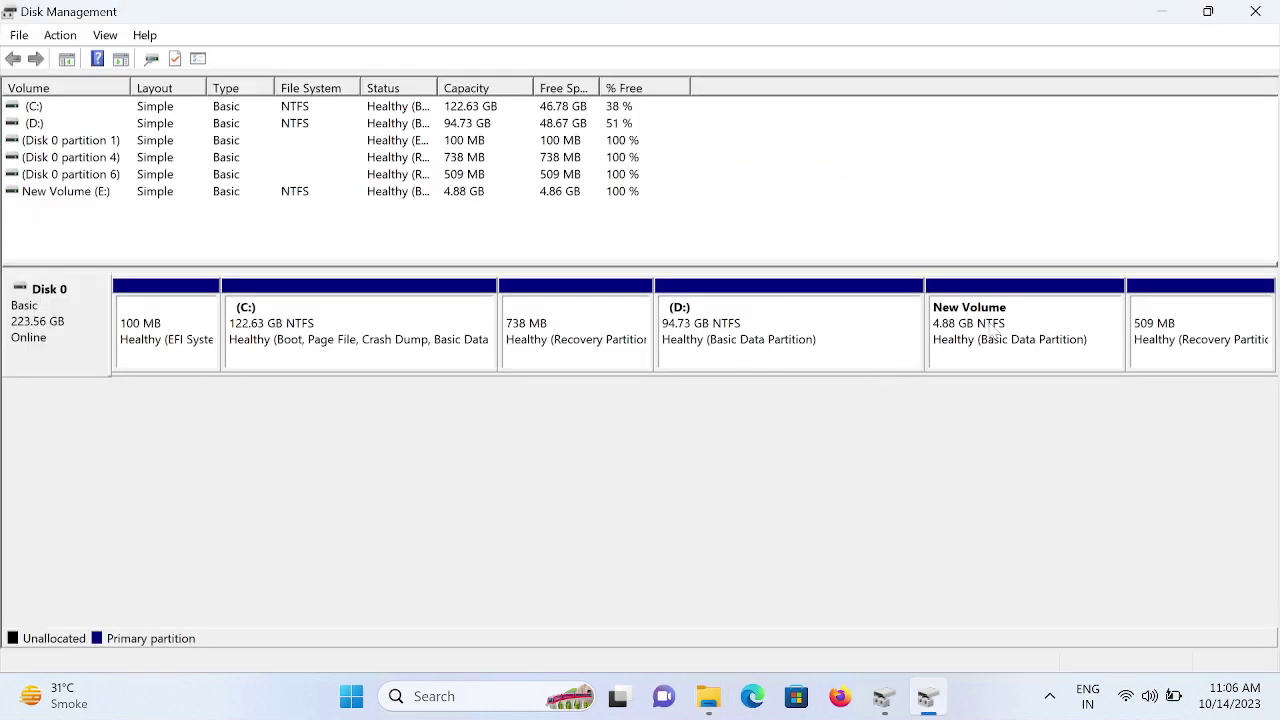
# Step: Change New Volume's drive letter from E: to F:, accepting the warning
pyautogui.click(986, 333)
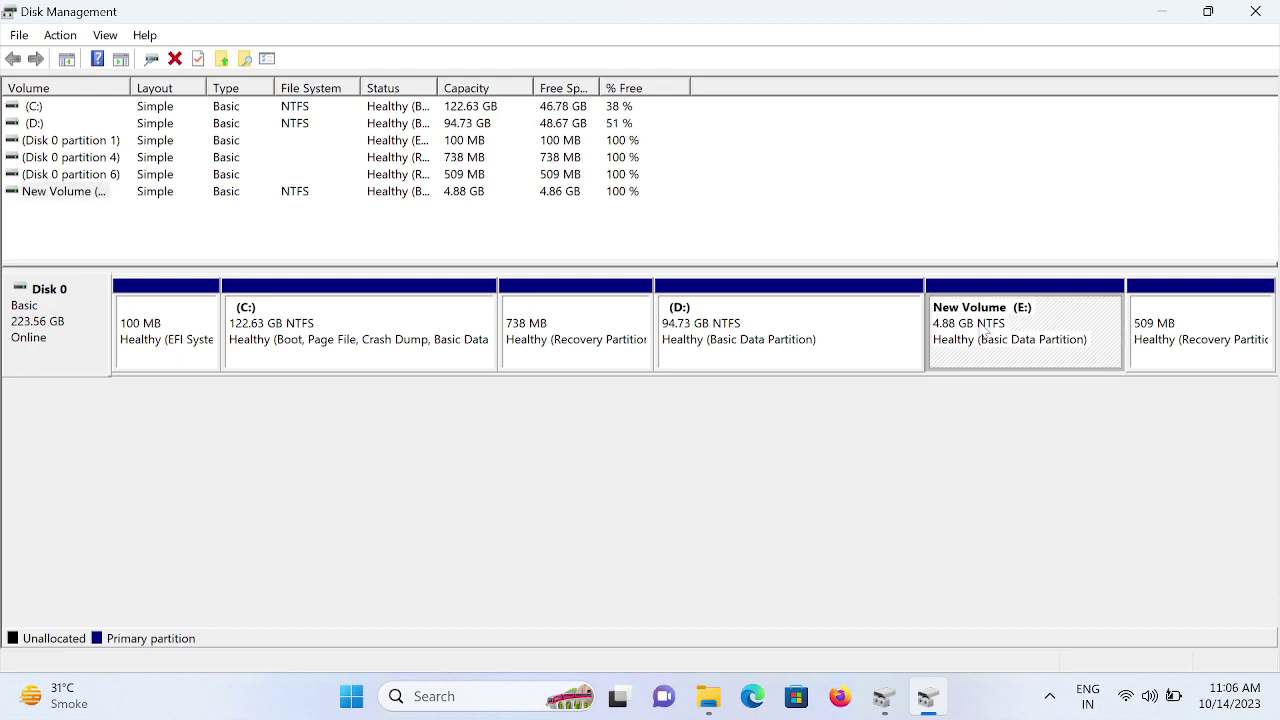
pyautogui.rightClick(984, 332)
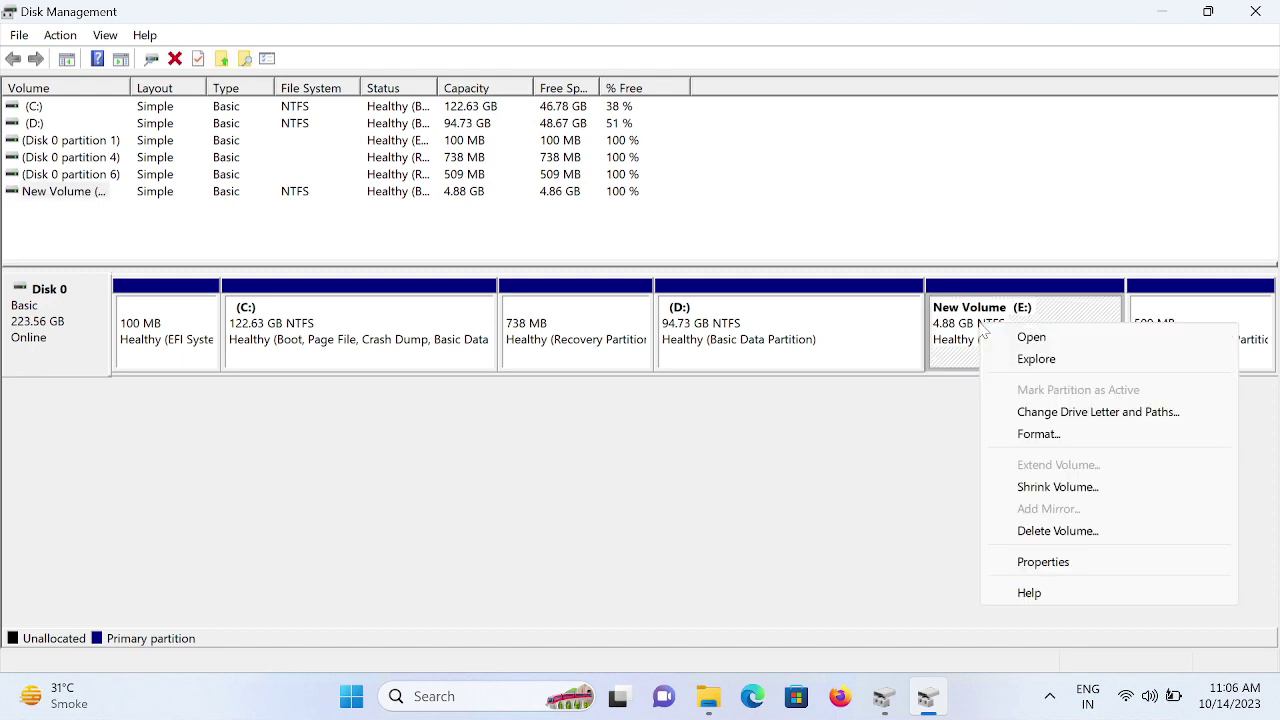
pyautogui.click(1094, 420)
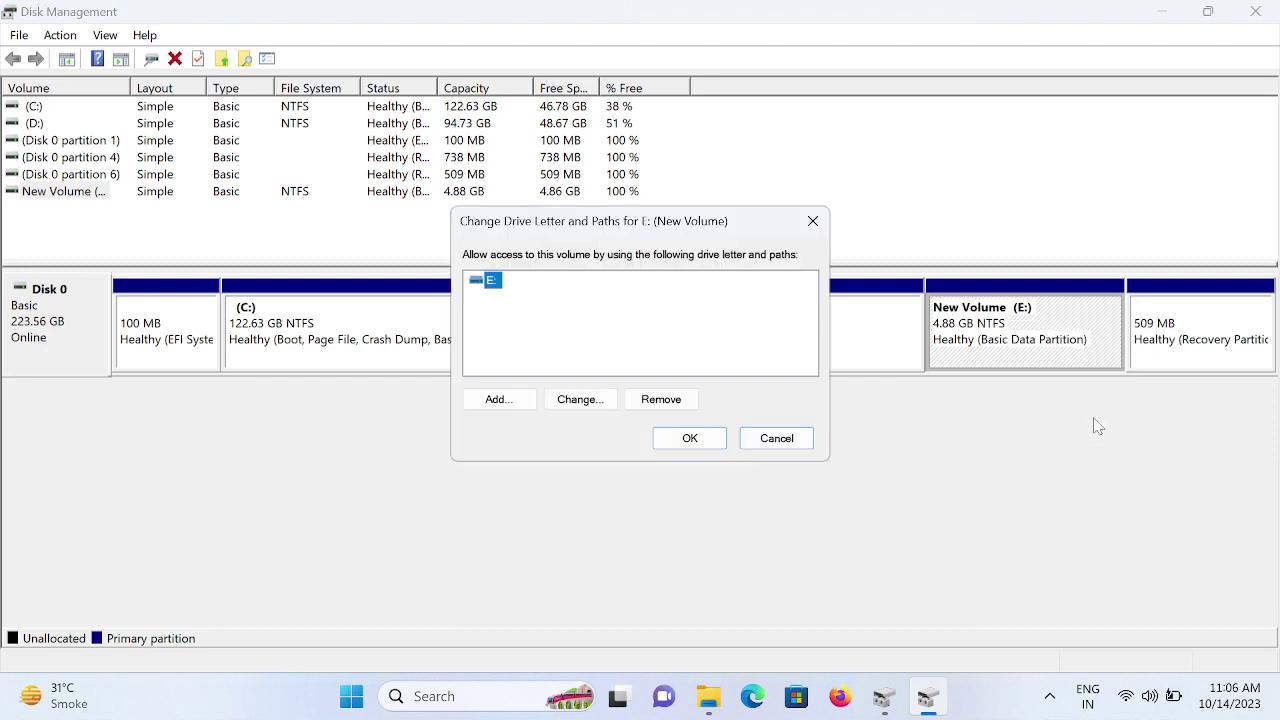
pyautogui.click(578, 402)
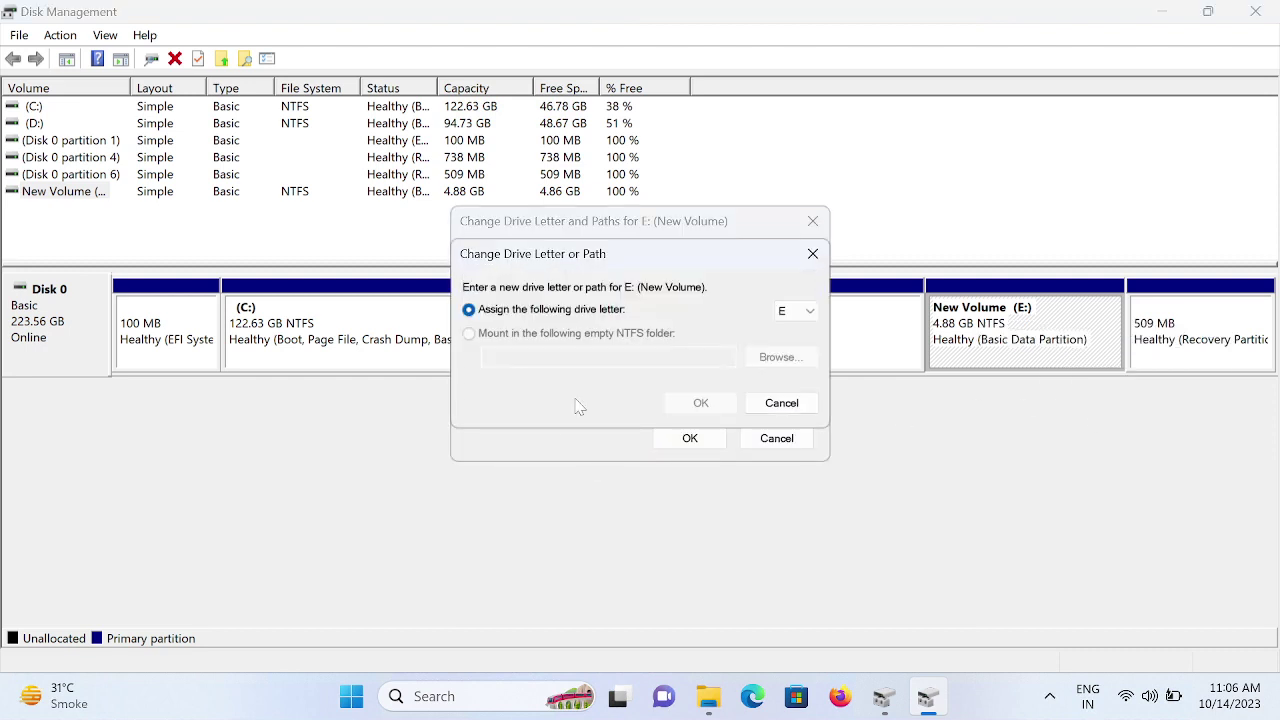
pyautogui.click(799, 320)
pyautogui.click(786, 373)
pyautogui.click(695, 403)
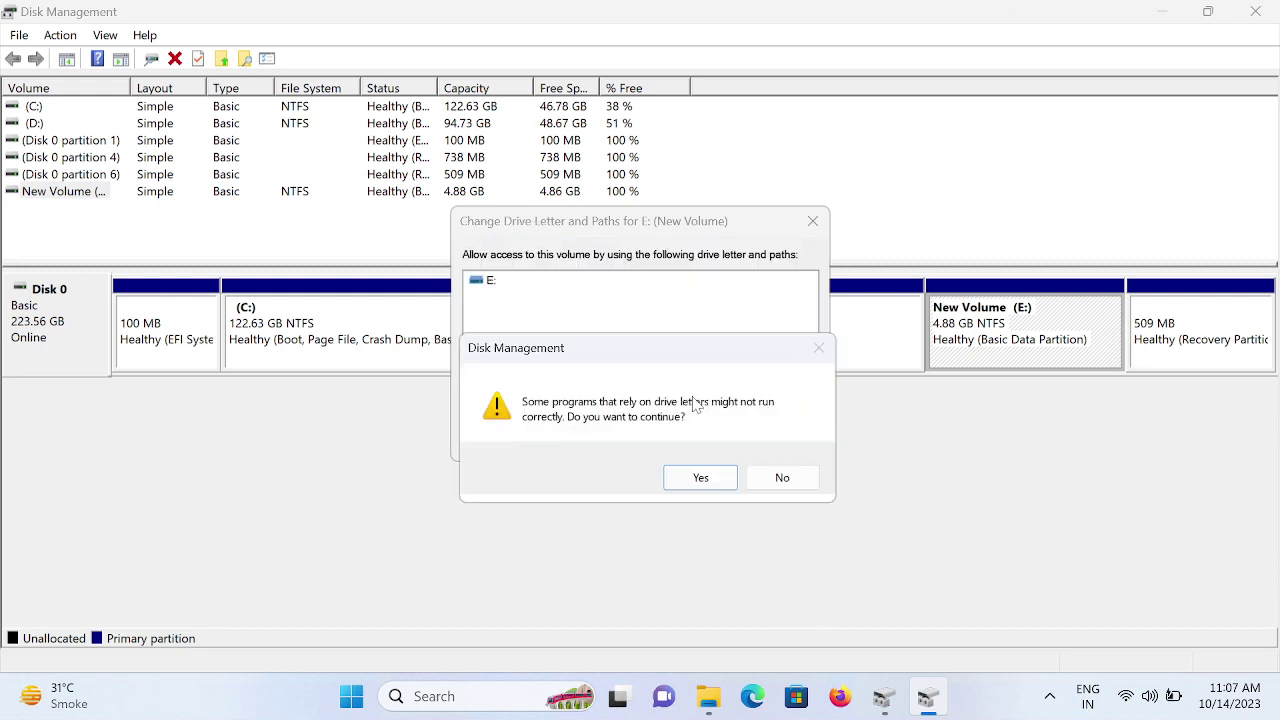
pyautogui.click(702, 478)
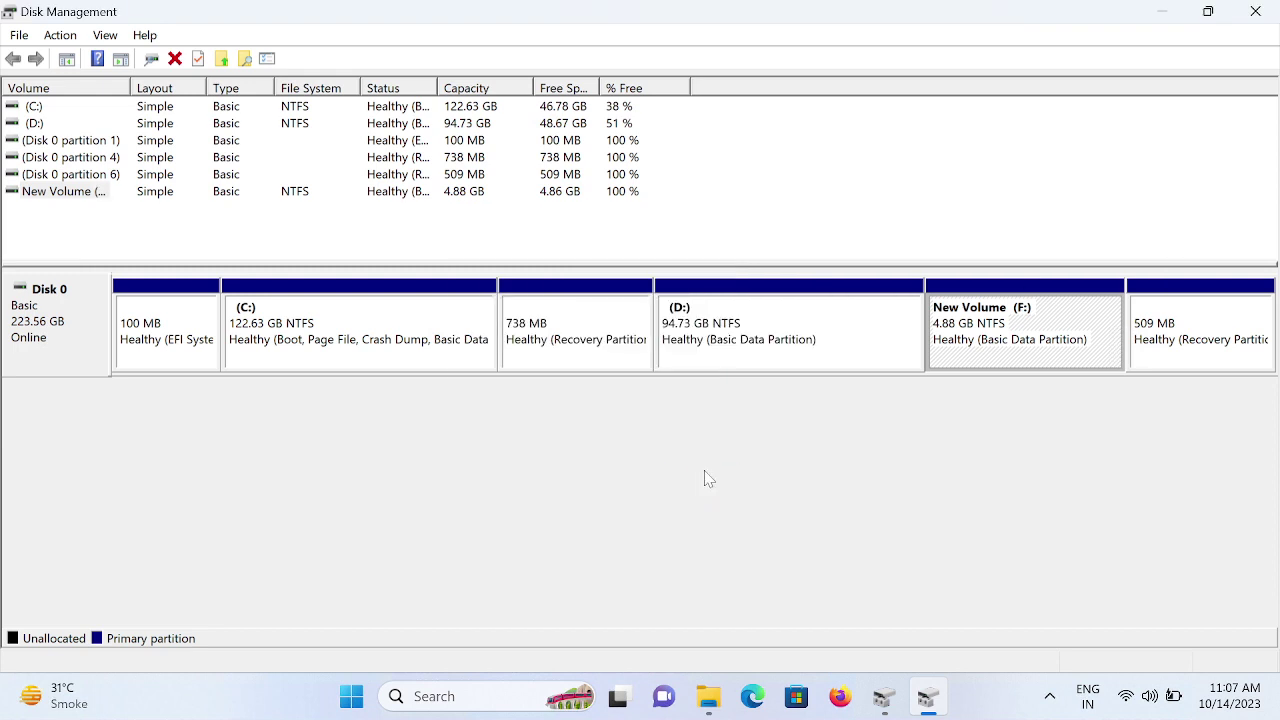
# Step: Confirm New Volume (F:) in This PC, then close File Explorer and Disk Management
pyautogui.click(708, 696)
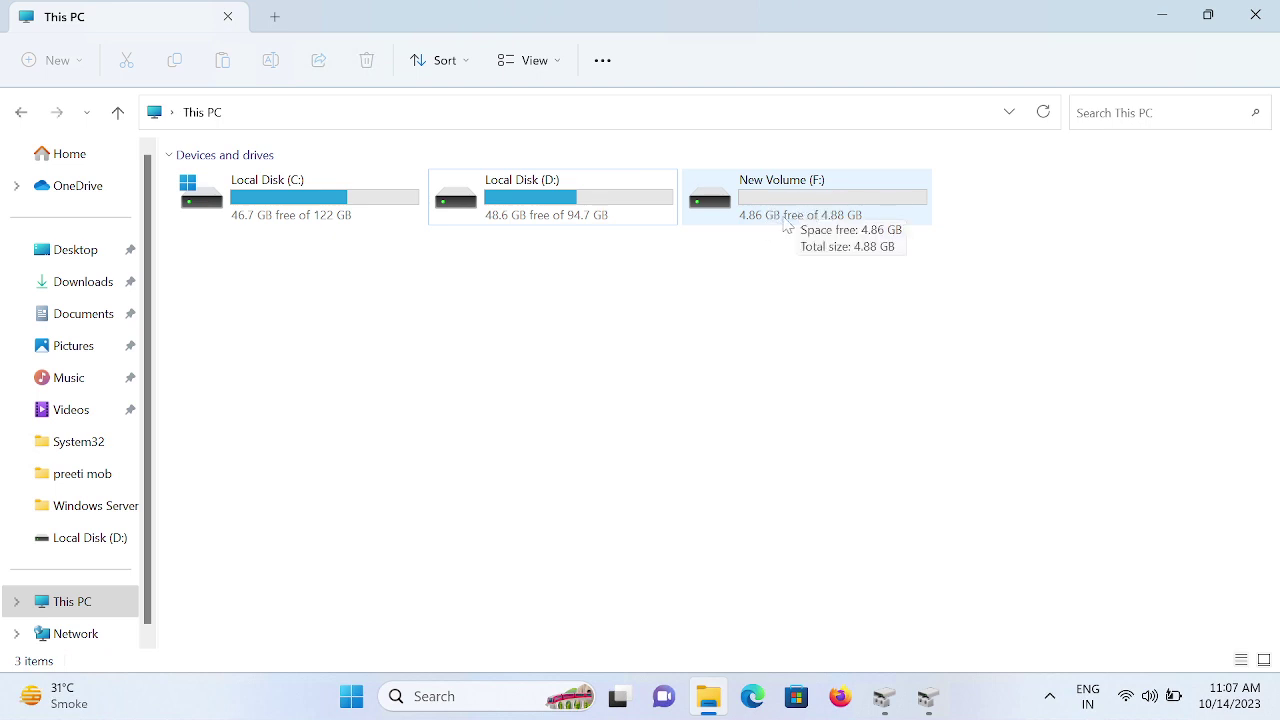
pyautogui.click(1251, 14)
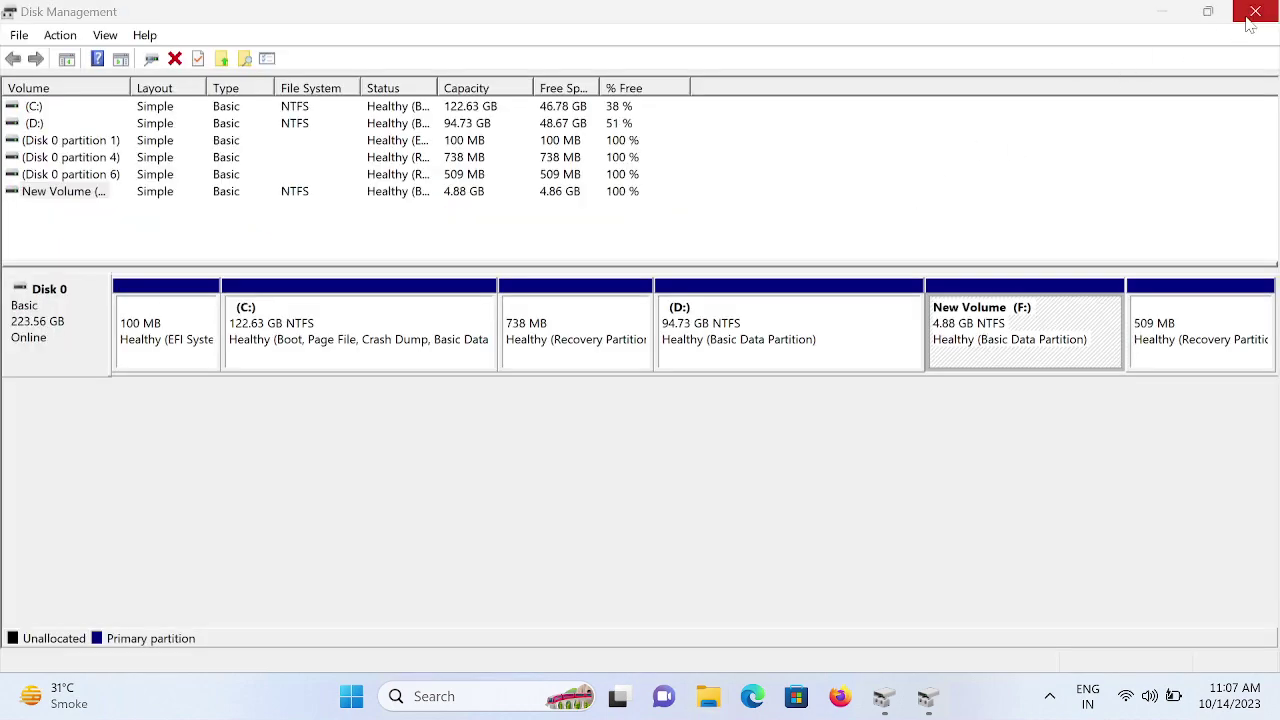
pyautogui.click(1252, 16)
# Step: Close the leftover Disk Management window and launch Device Manager from the Start quick links
pyautogui.click(866, 83)
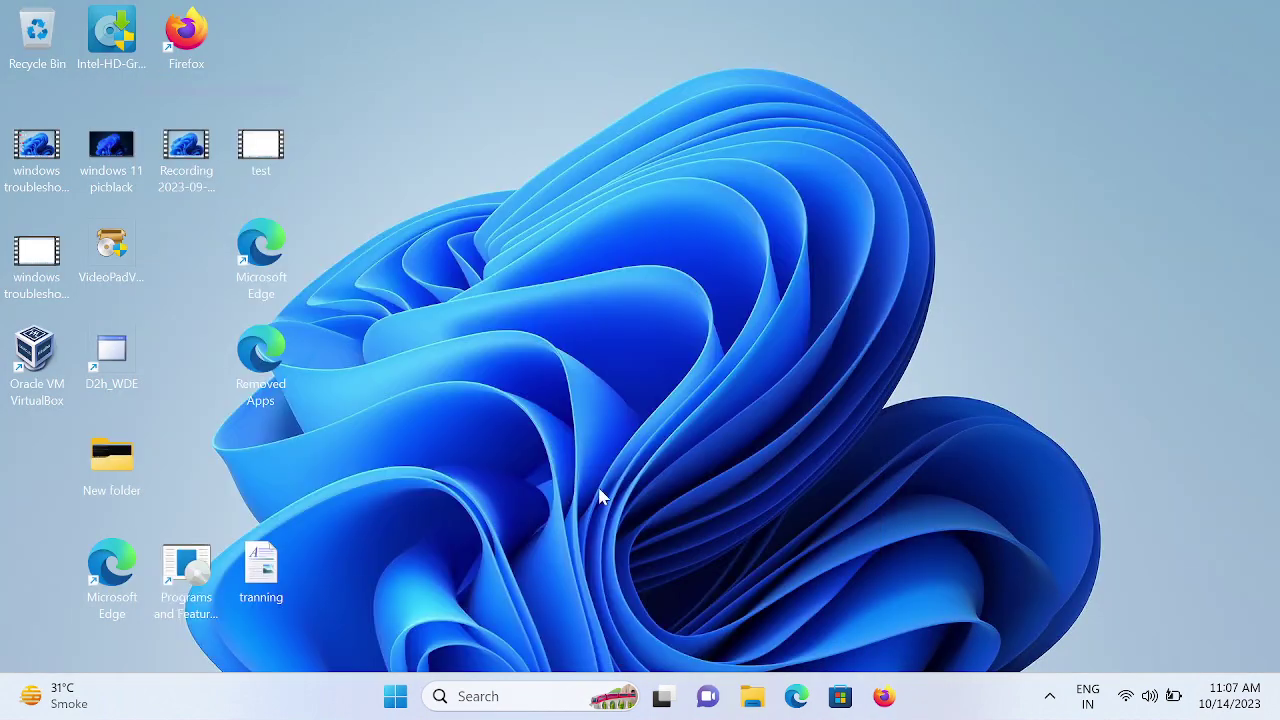
pyautogui.click(396, 700)
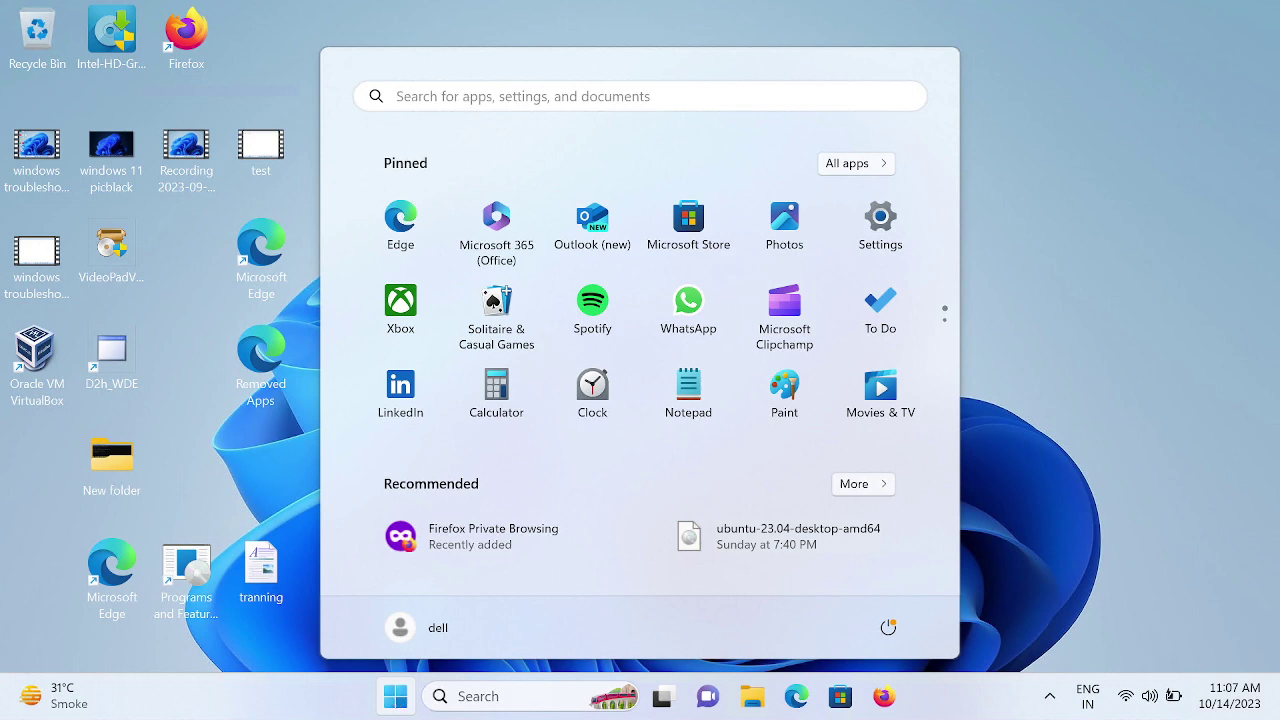
pyautogui.rightClick(398, 697)
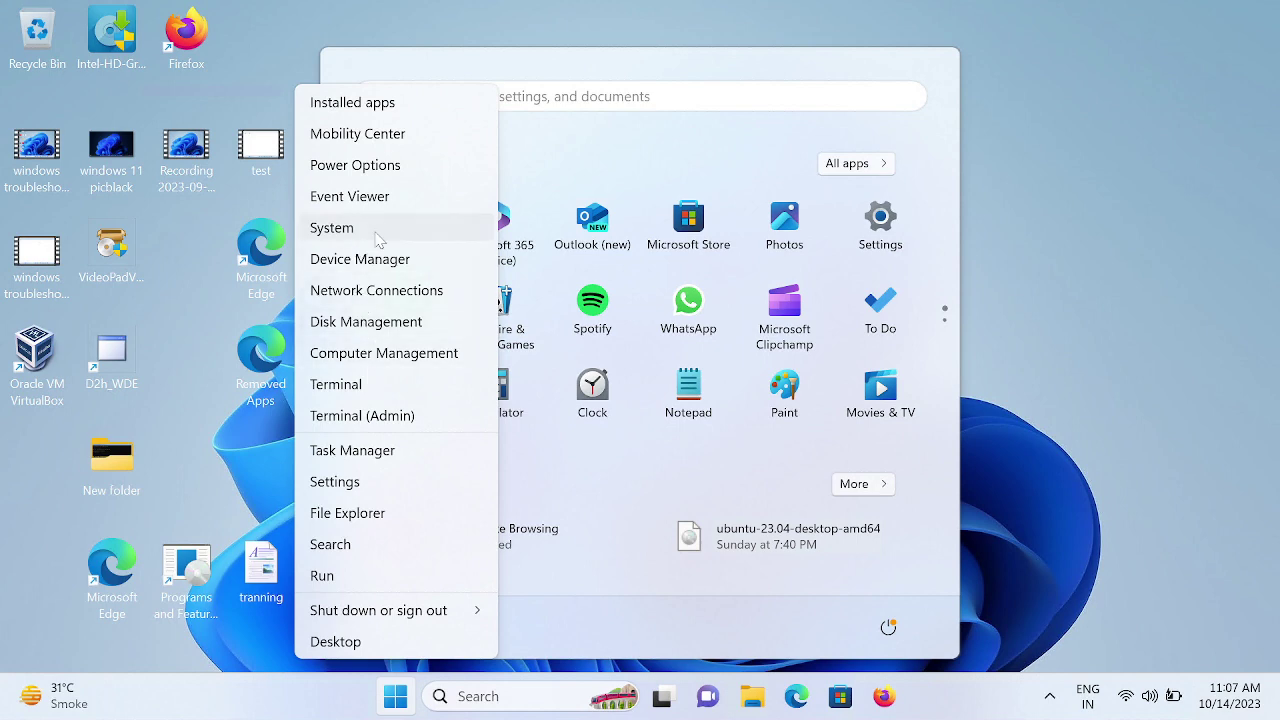
pyautogui.click(370, 265)
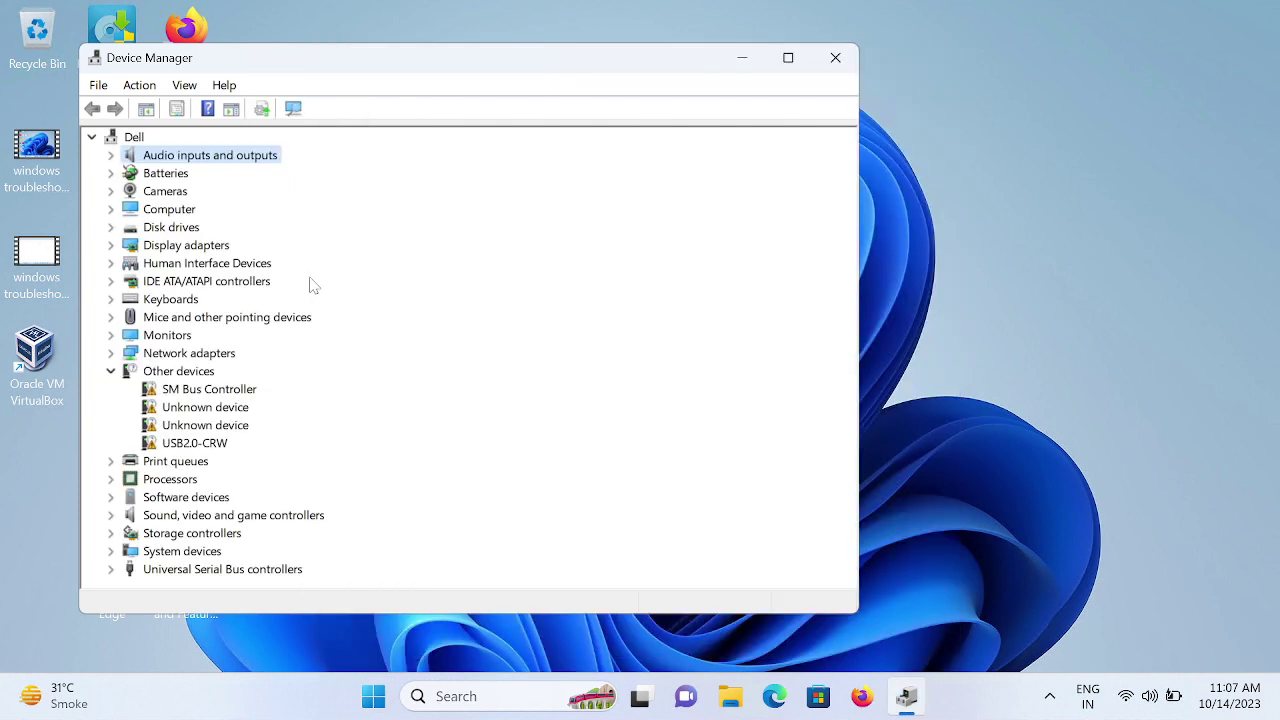
pyautogui.press('super+r')
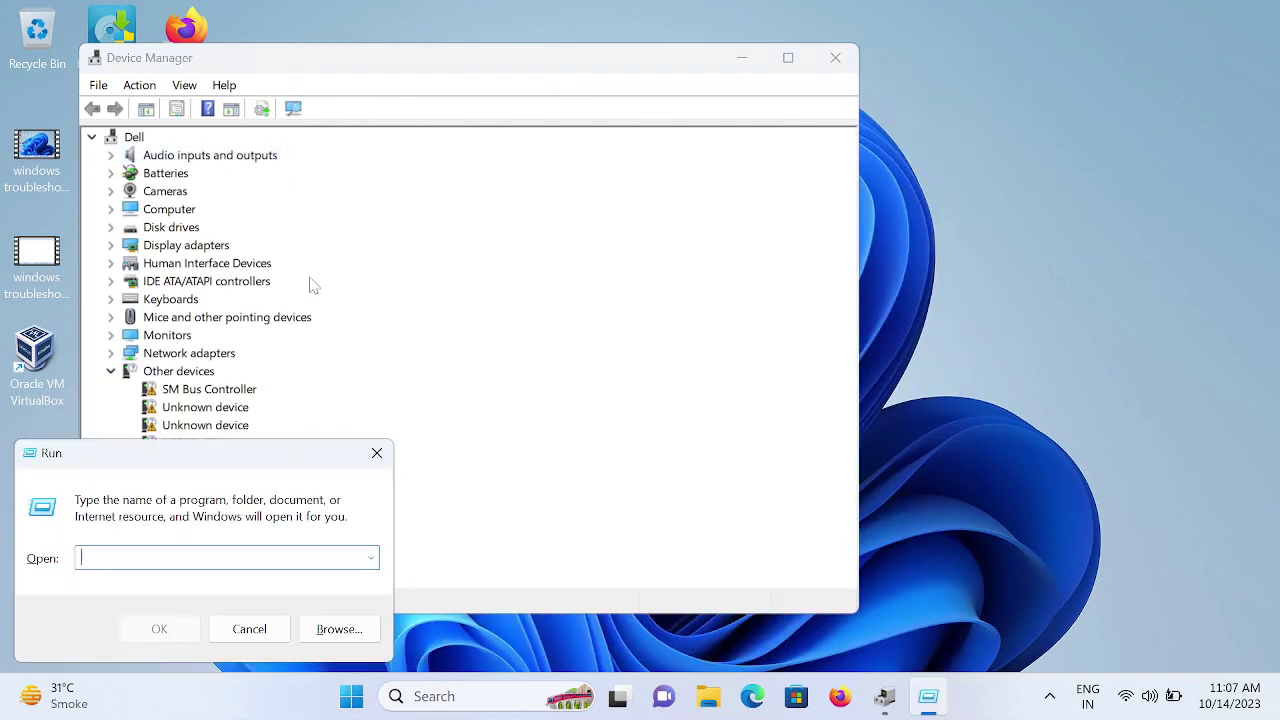
pyautogui.write('devmgmt.msc')
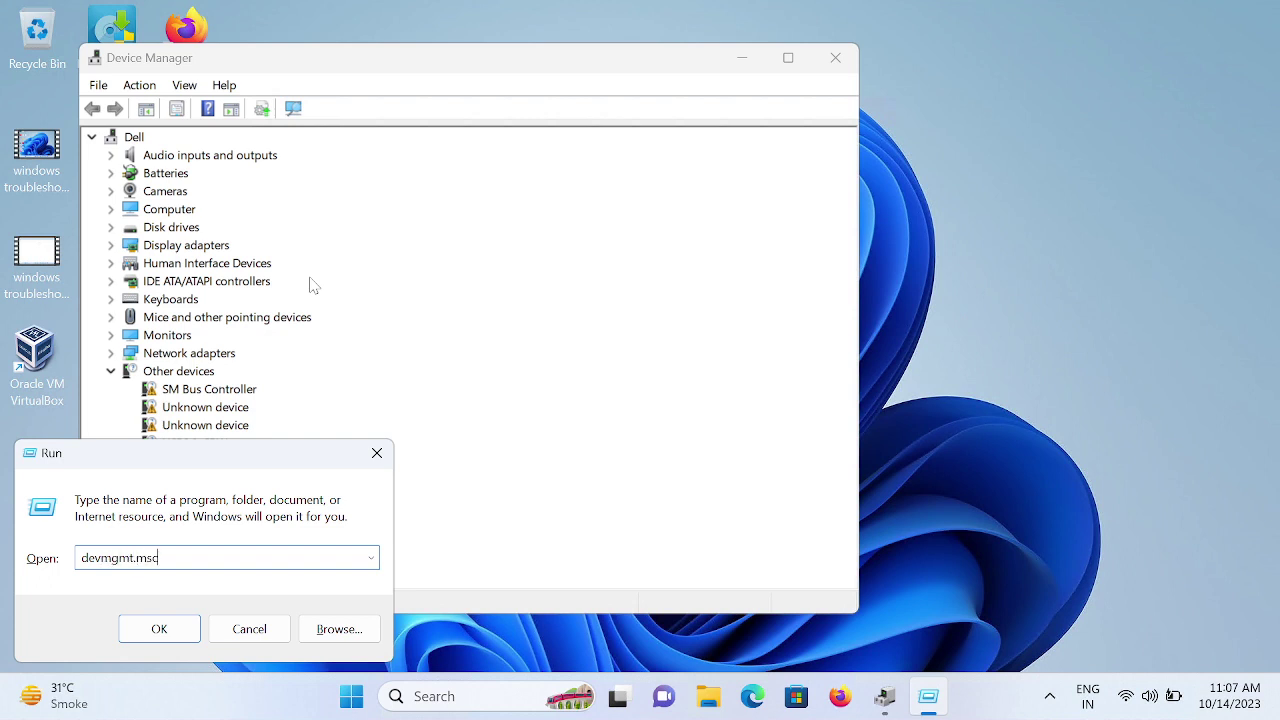
pyautogui.press('Return')
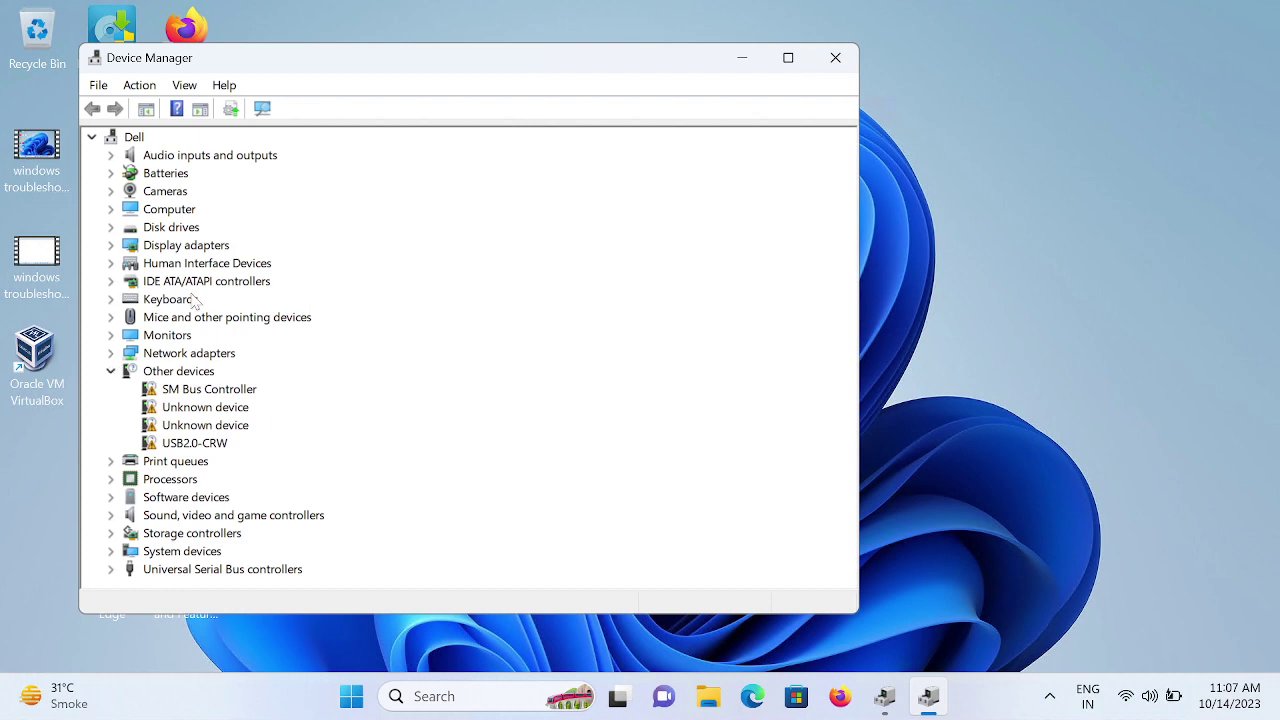
pyautogui.moveTo(350, 62); pyautogui.dragTo(528, 72)
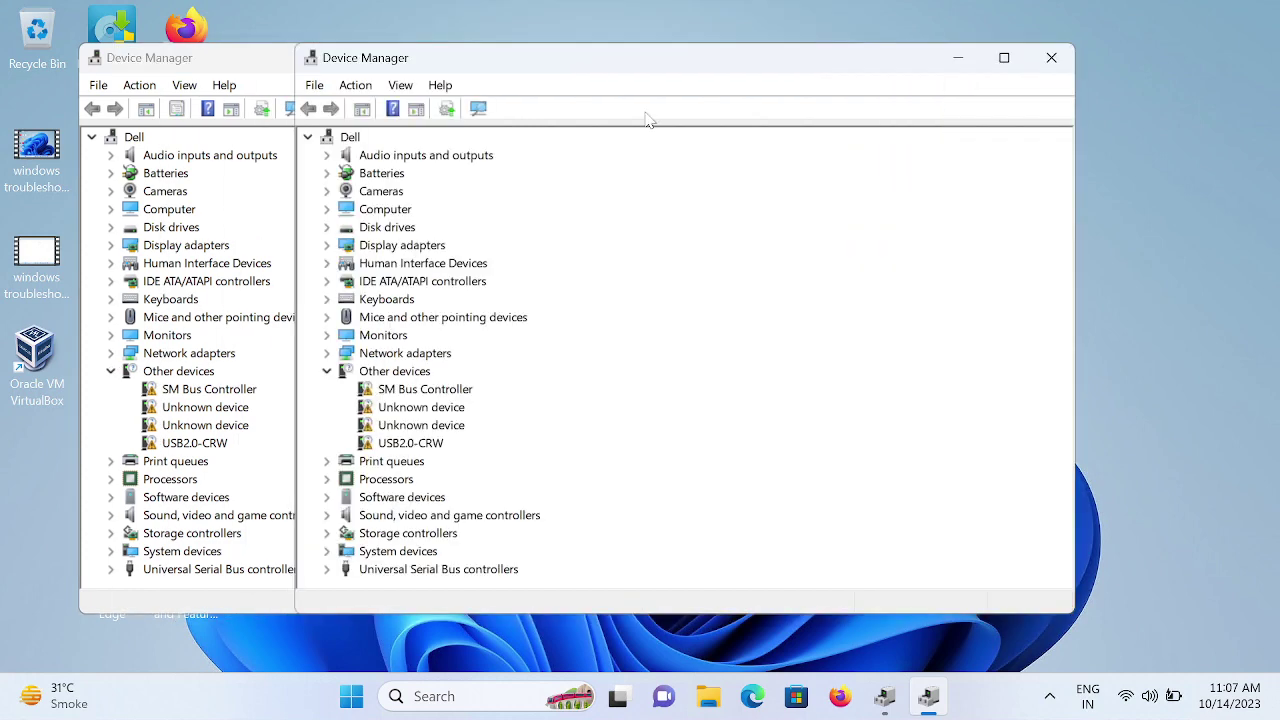
pyautogui.click(1051, 57)
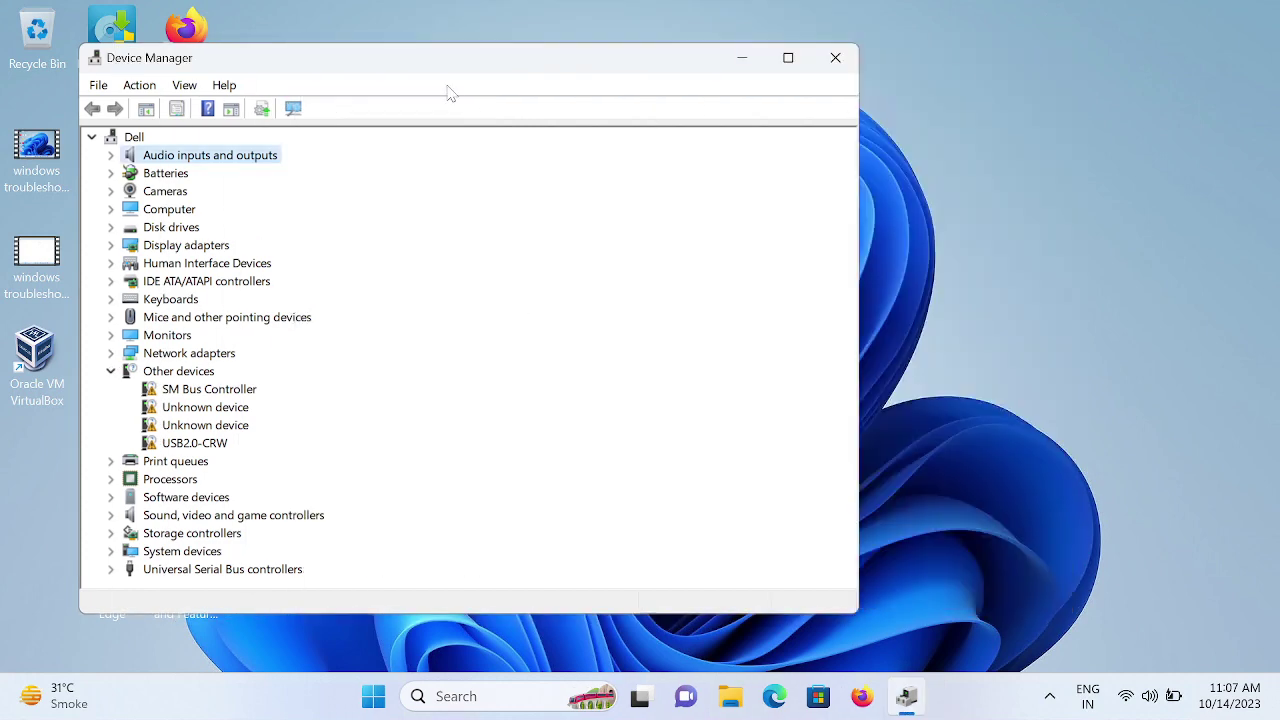
pyautogui.moveTo(468, 71); pyautogui.dragTo(639, 137)
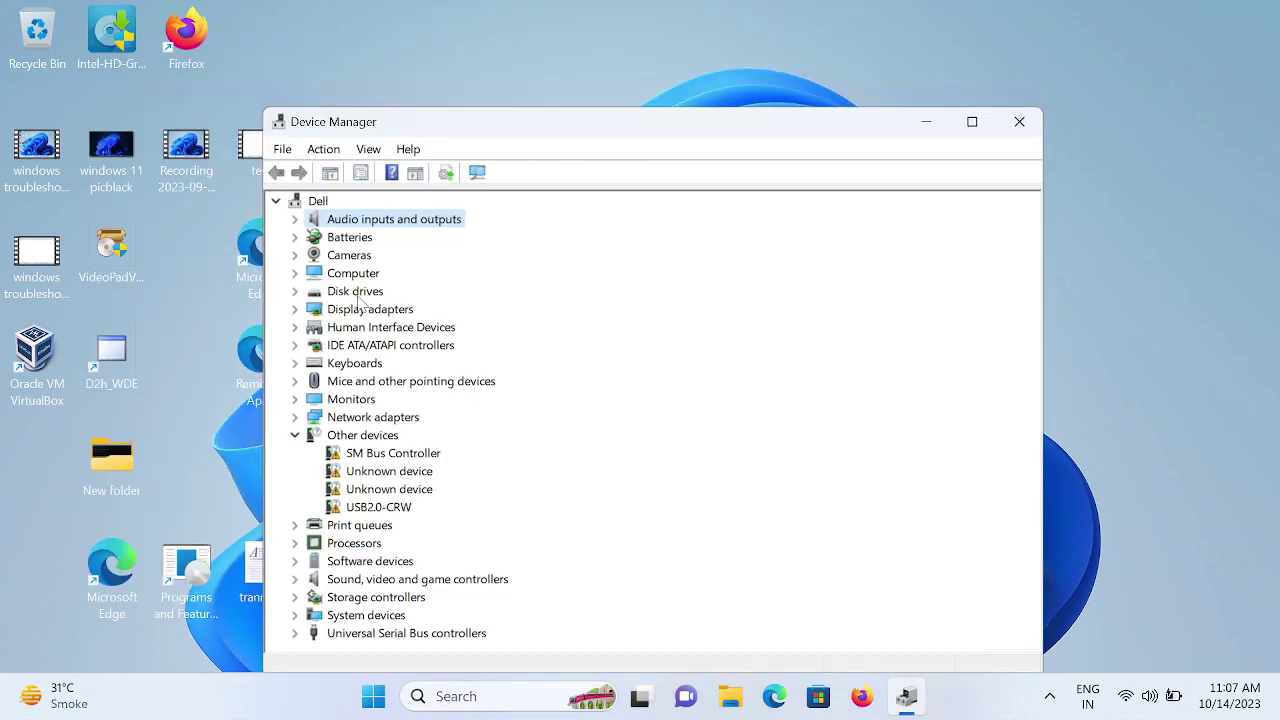
# Step: Run an automatic driver search for the ZEB-SD24 disk drive; the best driver is already installed
pyautogui.click(295, 291)
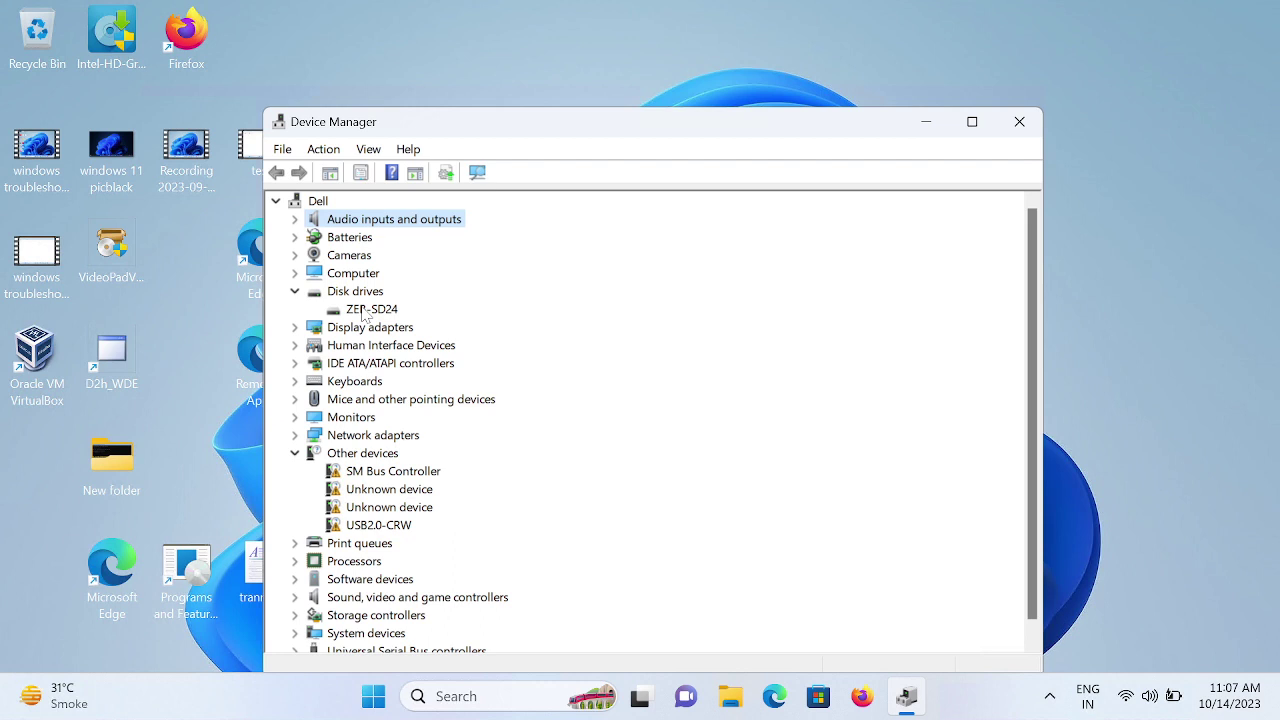
pyautogui.click(365, 311)
pyautogui.rightClick(365, 311)
pyautogui.click(416, 320)
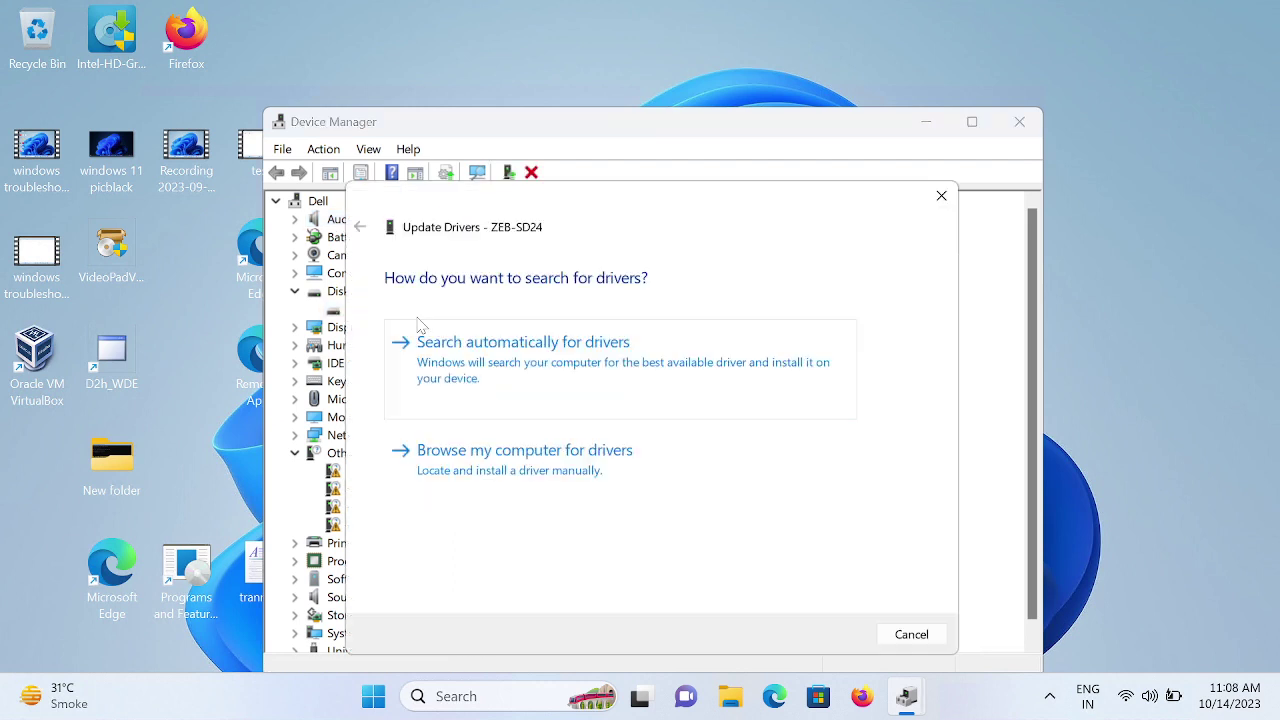
pyautogui.click(565, 362)
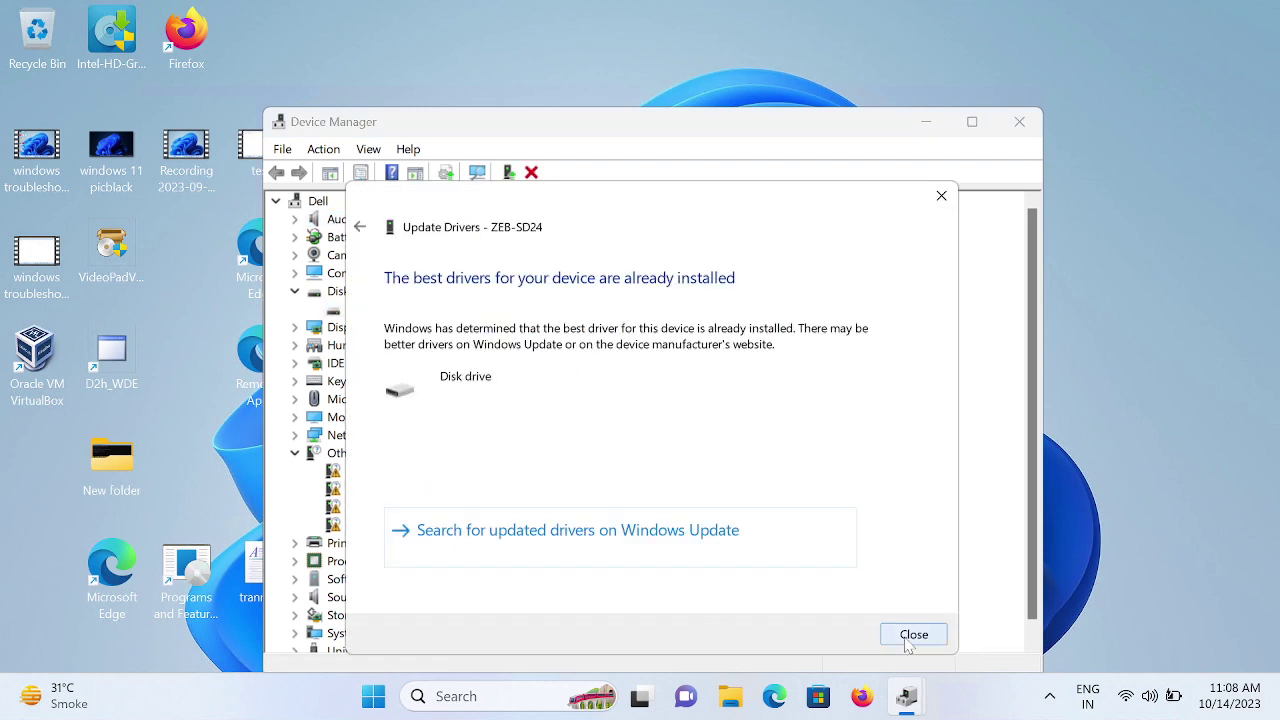
pyautogui.click(911, 638)
pyautogui.scroll(-1, 1028, 540)
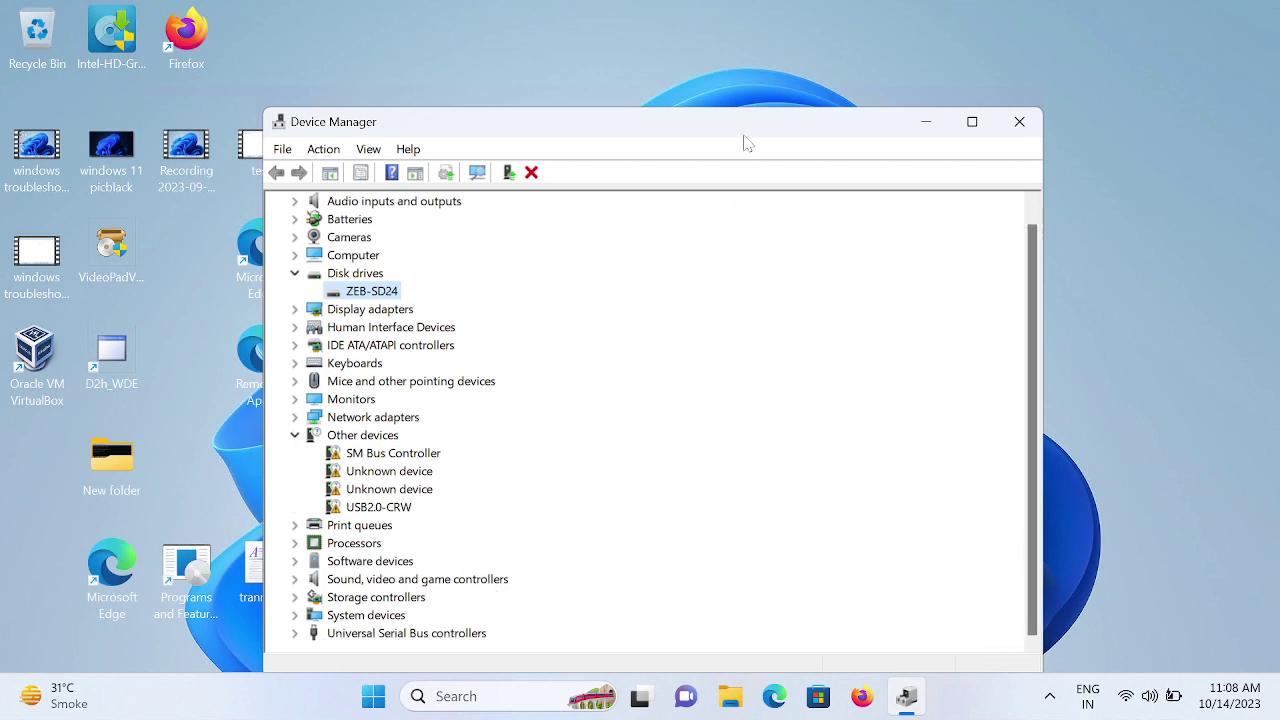
pyautogui.moveTo(663, 129); pyautogui.dragTo(590, 65)
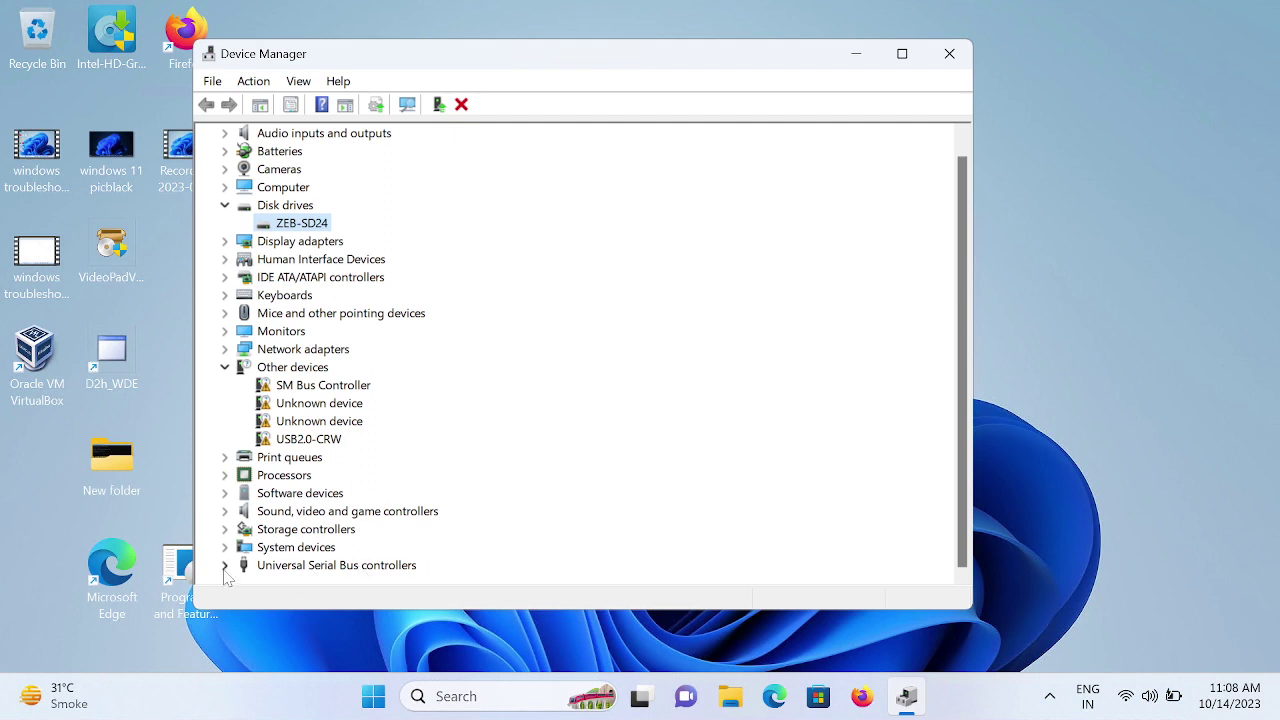
# Step: Run an automatic driver search for USB Root Hub under Universal Serial Bus controllers
pyautogui.click(224, 566)
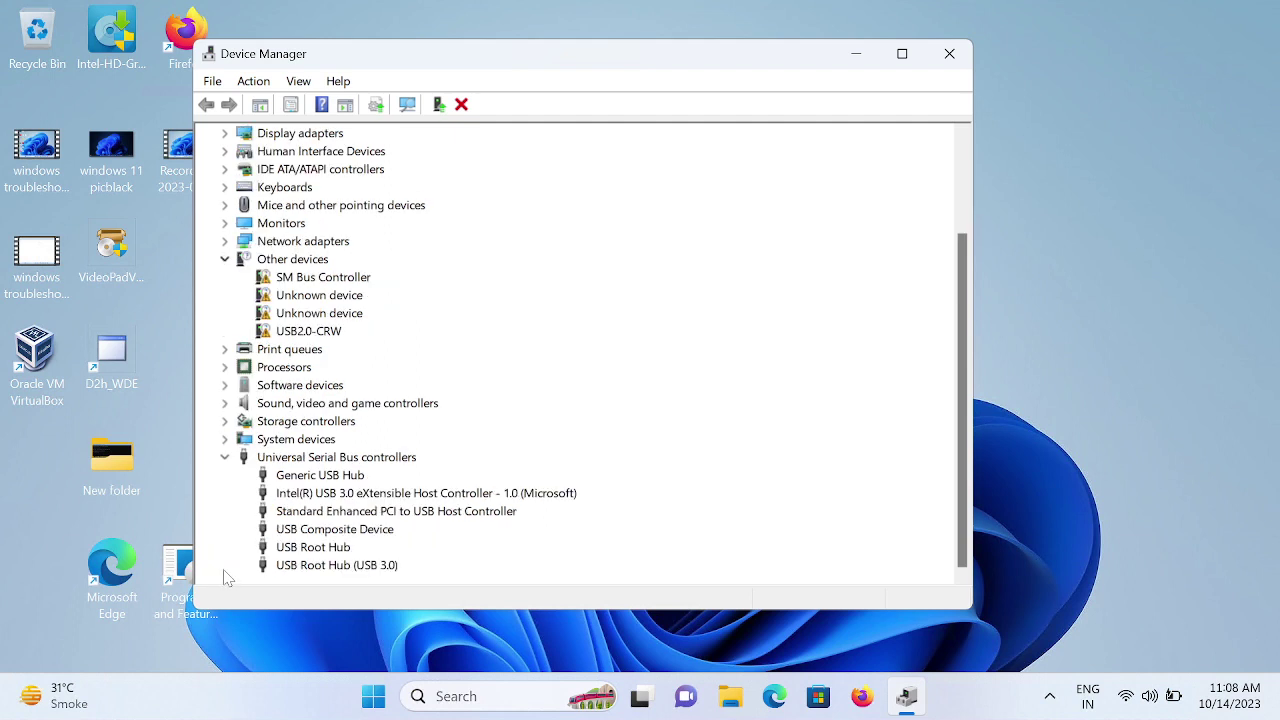
pyautogui.click(316, 553)
pyautogui.rightClick(316, 553)
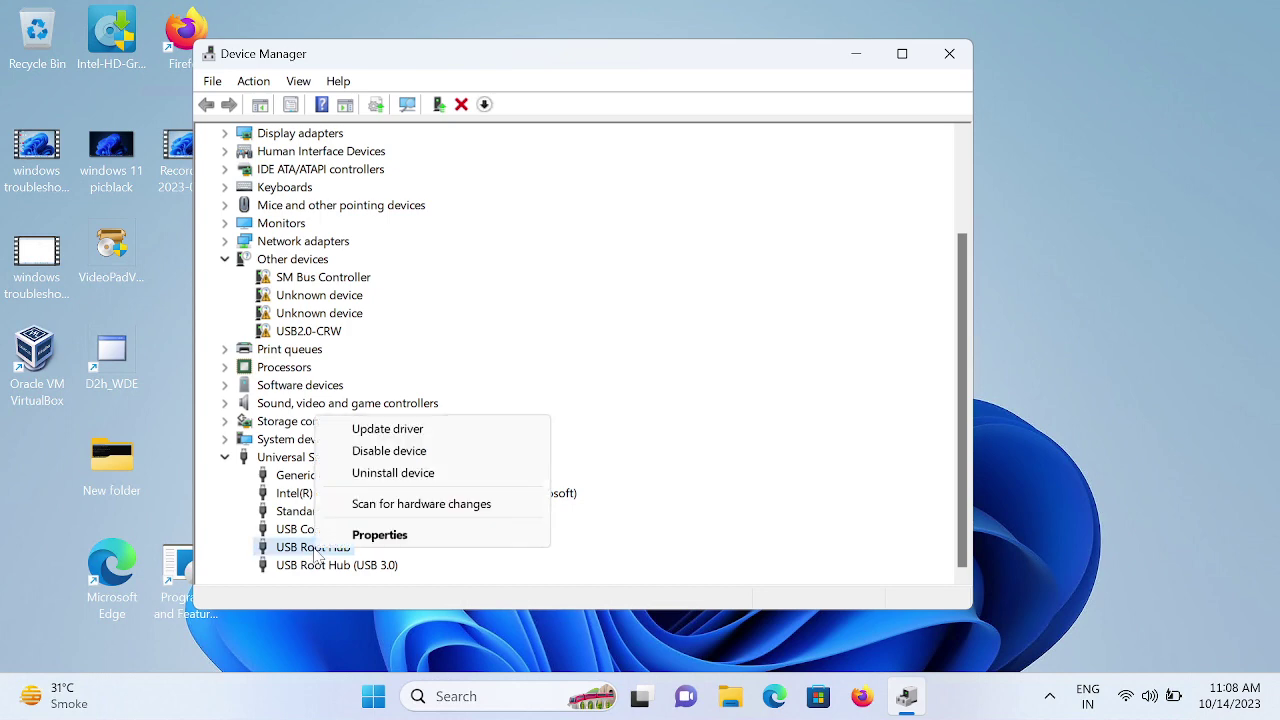
pyautogui.click(379, 429)
pyautogui.click(504, 315)
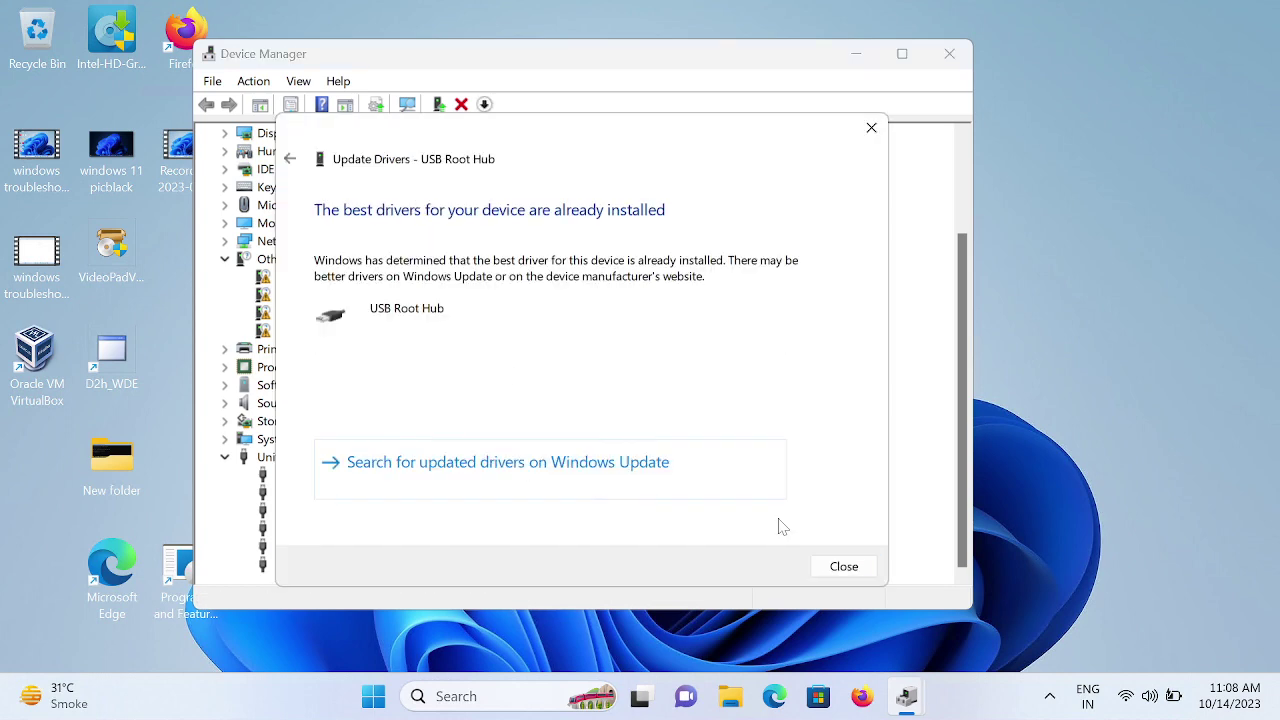
pyautogui.click(844, 566)
# Step: Run the same driver search for USB Root Hub (USB 3.0), then collapse the category and close Device Manager
pyautogui.click(337, 566)
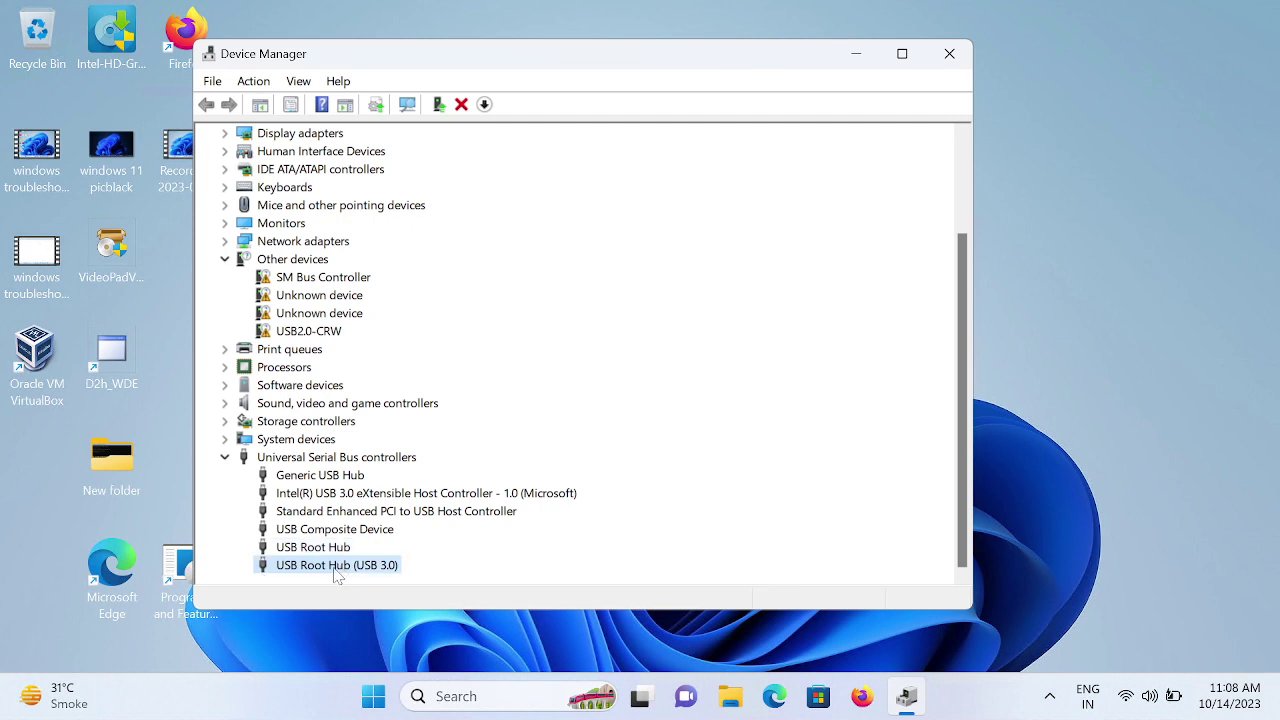
pyautogui.rightClick(336, 568)
pyautogui.click(405, 447)
pyautogui.click(551, 294)
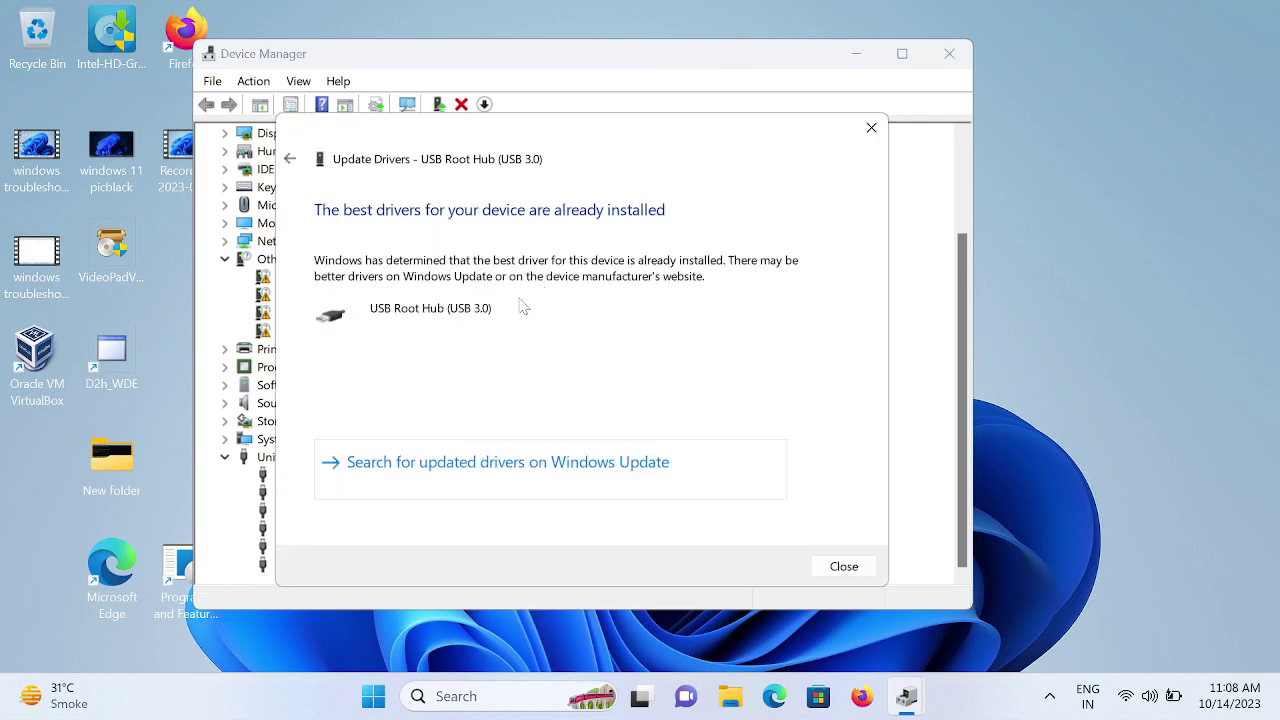
pyautogui.click(843, 566)
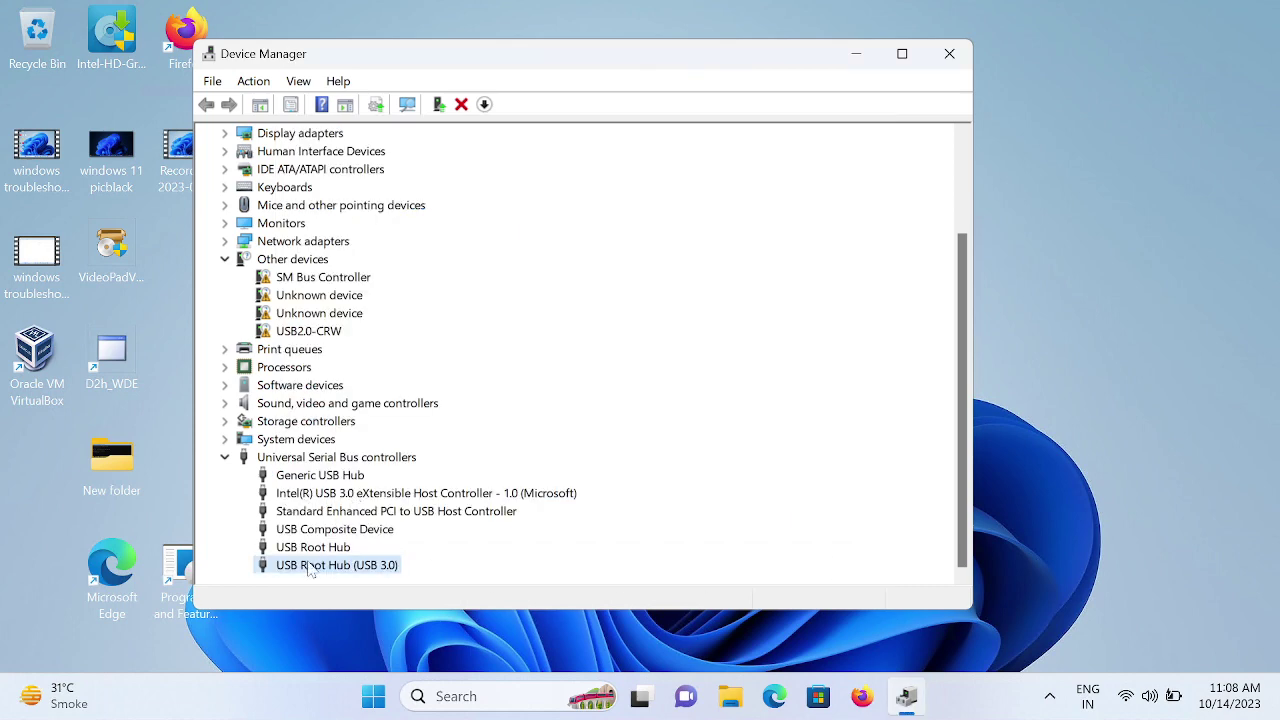
pyautogui.click(225, 457)
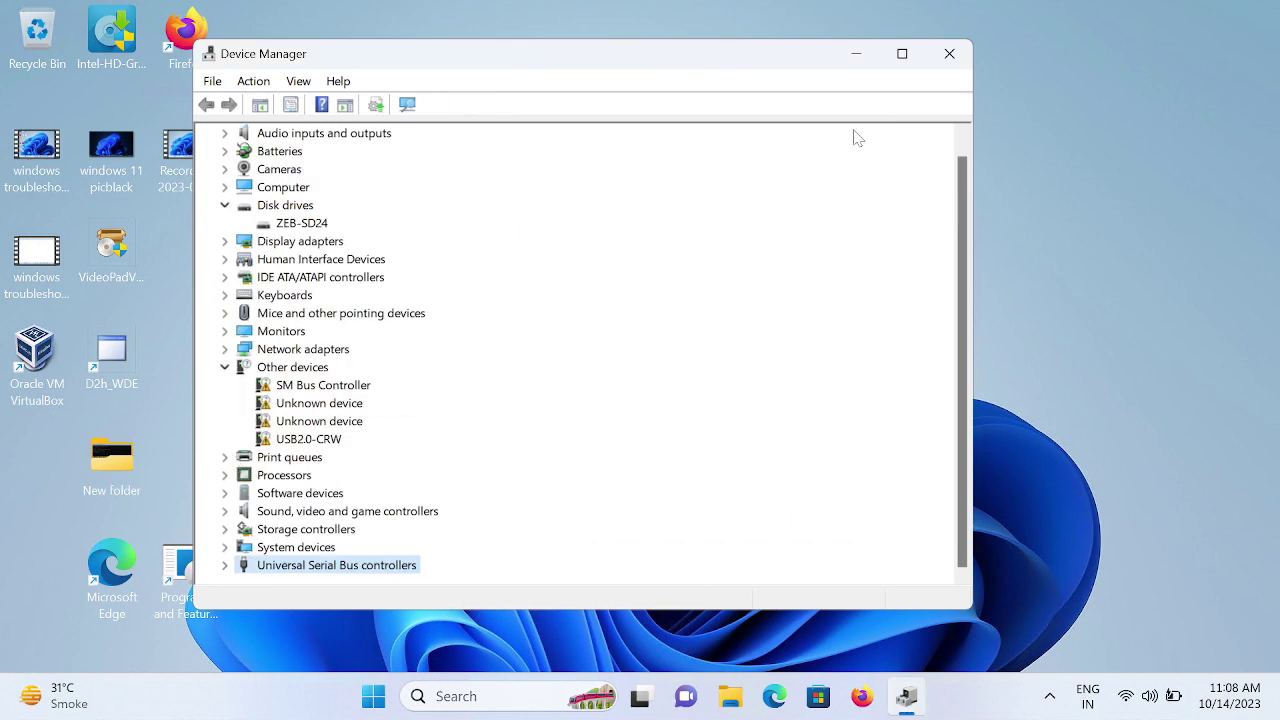
pyautogui.click(949, 53)
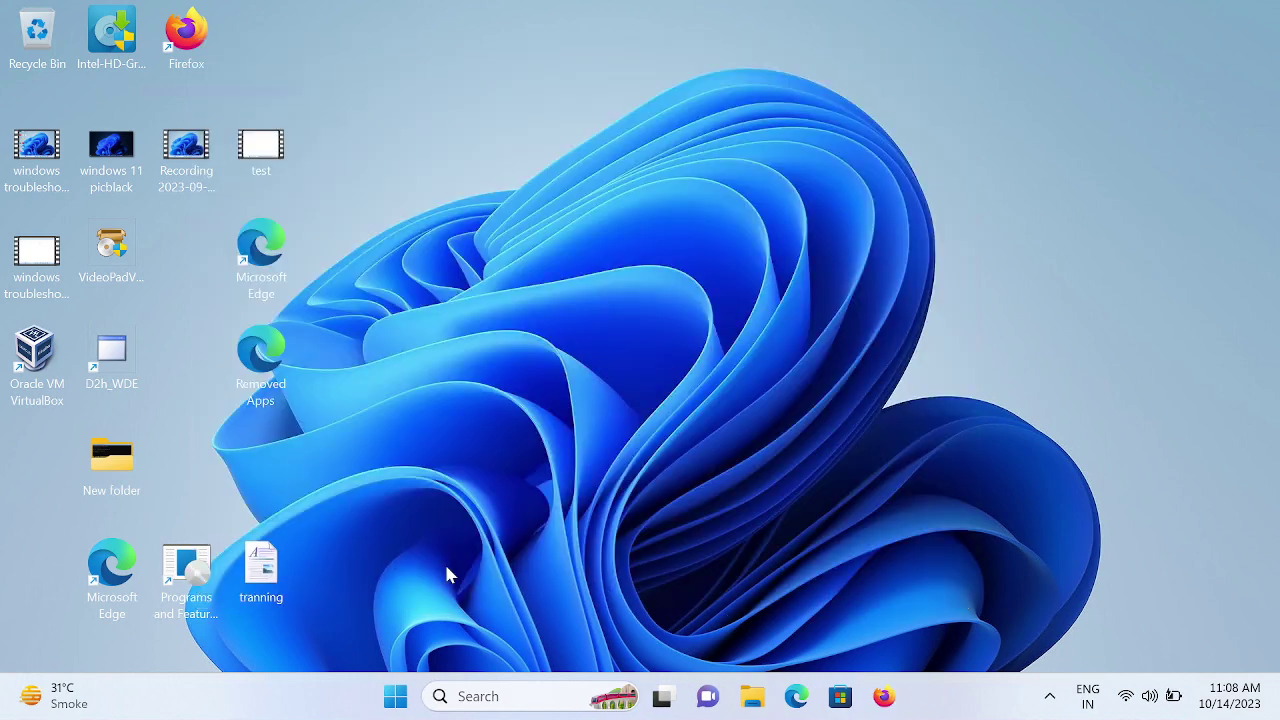